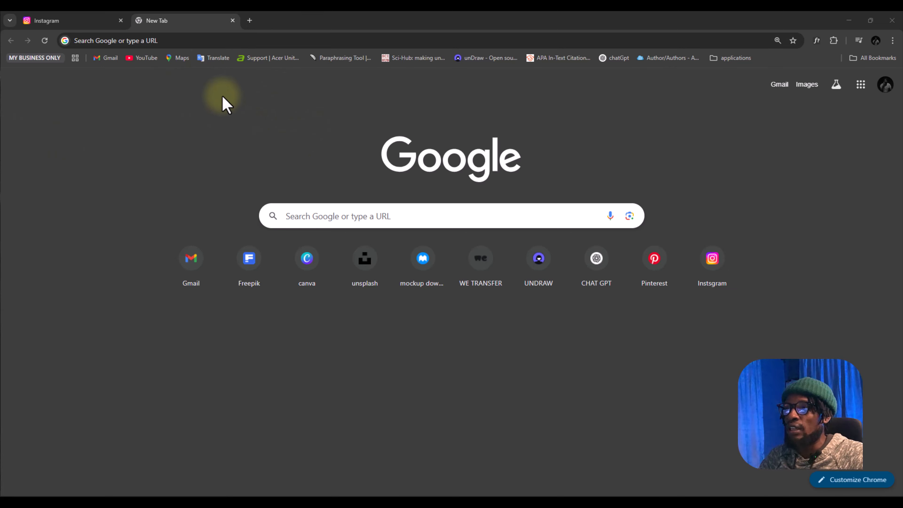
Open ChatGPT, launch Sora from it and browse the Explore feed
left_click(594, 272)
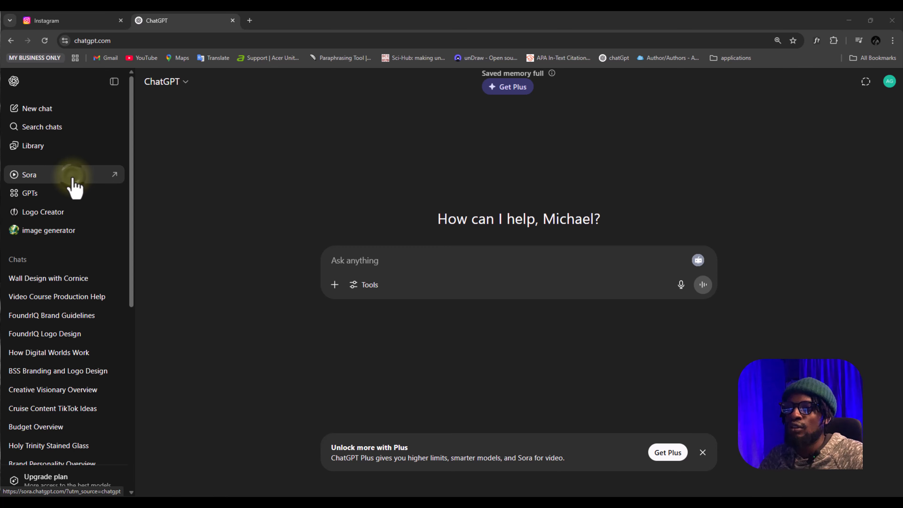
left_click(73, 177)
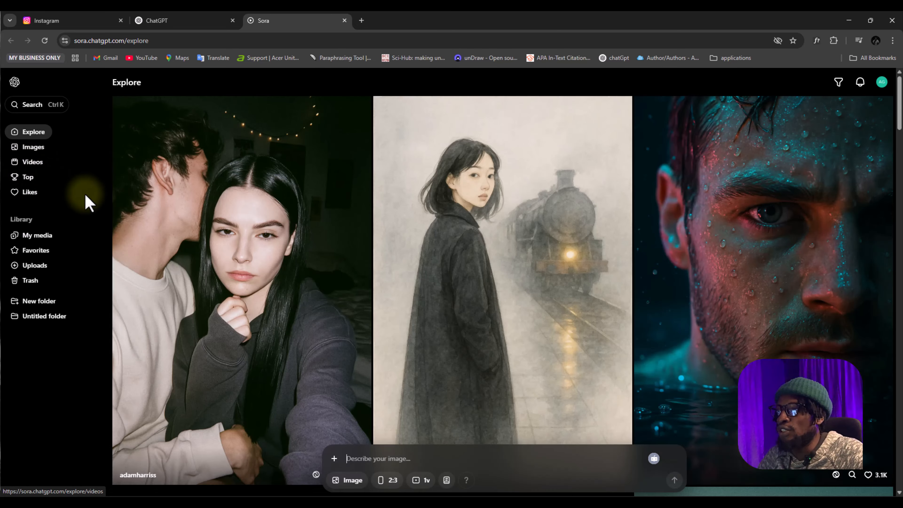
scroll(371, 259, "down", 10)
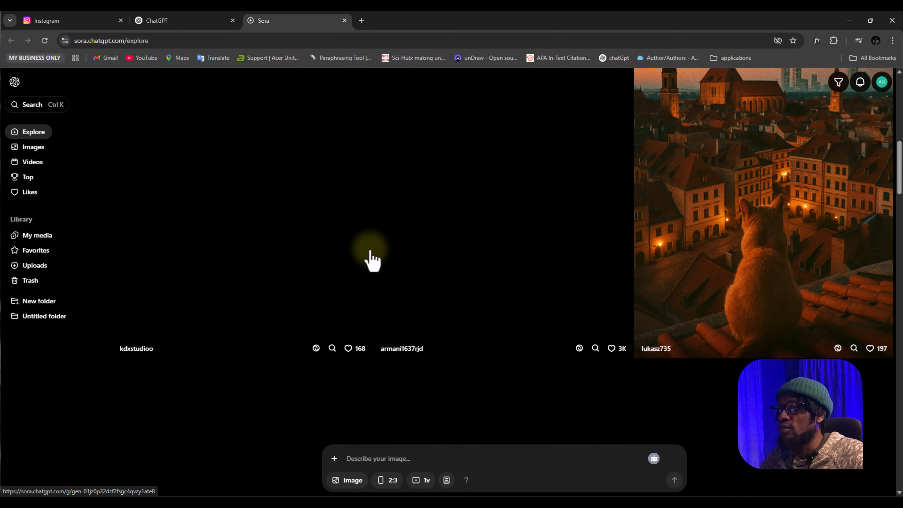
scroll(389, 240, "up", 5)
scroll(393, 242, "up", 5)
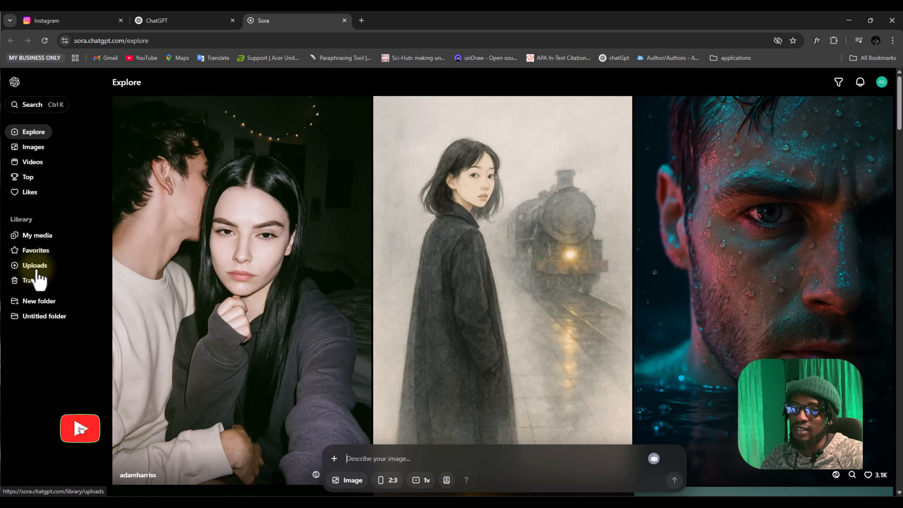
Attach the black Whey Protein pouch mockup, uploaded on Thu Jun 26, from the library to the image prompt
left_click(333, 460)
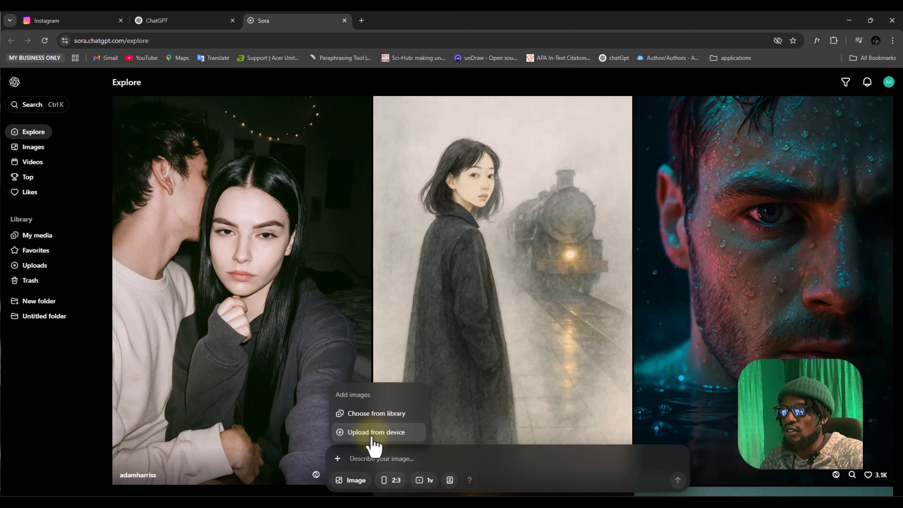
left_click(368, 417)
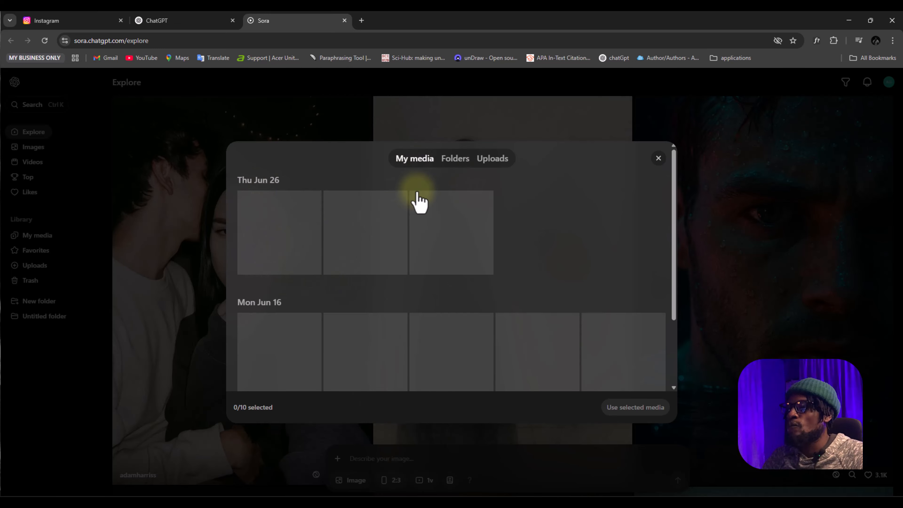
triple_click(517, 158)
left_click(495, 161)
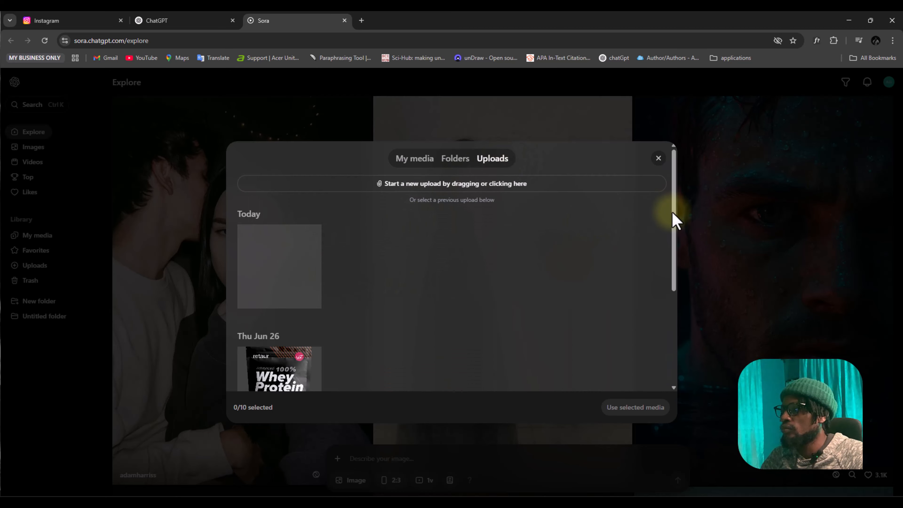
left_click_drag(673, 217, 673, 284)
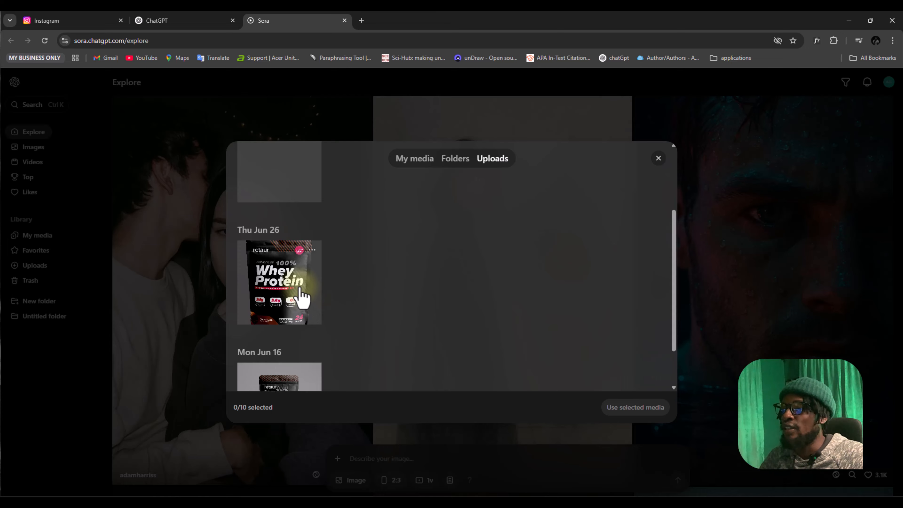
left_click(291, 276)
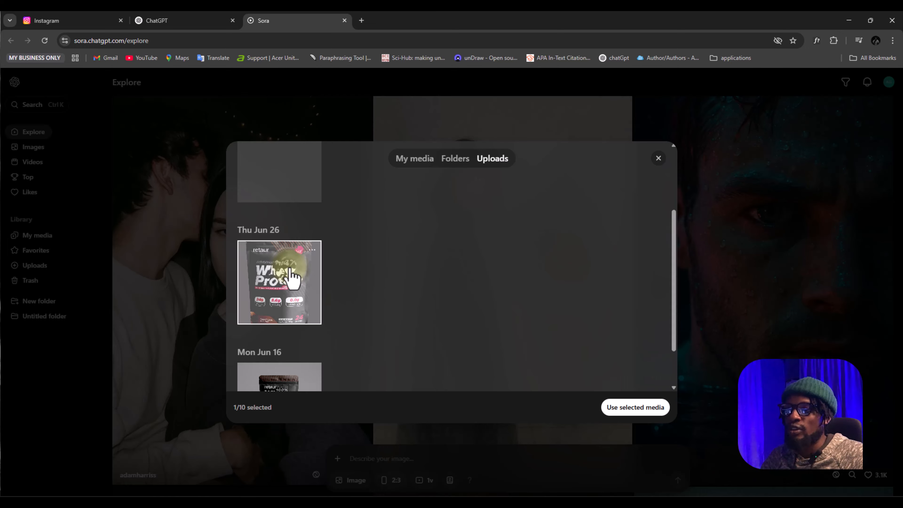
left_click(626, 409)
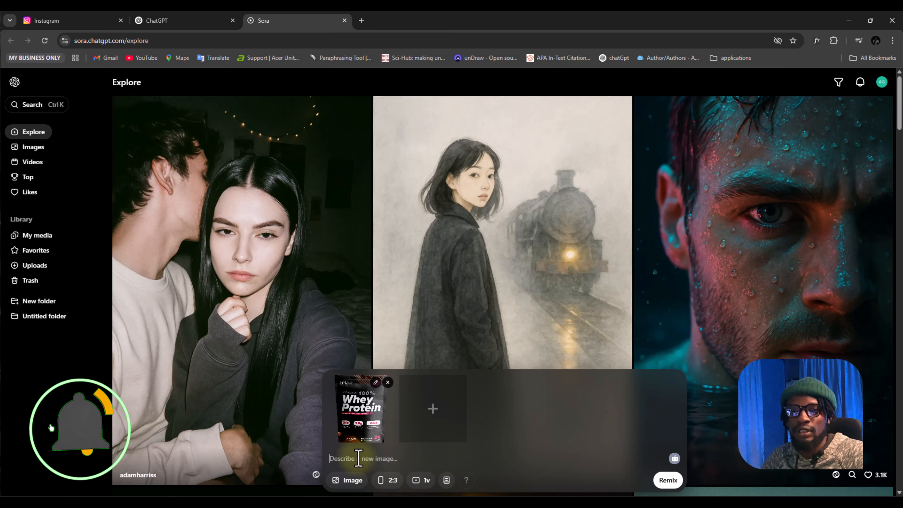
Paste the prompt for a whey protein social media ad poster with dark chocolate-to-black gradient, chocolate explosion, diagonal lightning and accurate product text
key("alt+Tab")
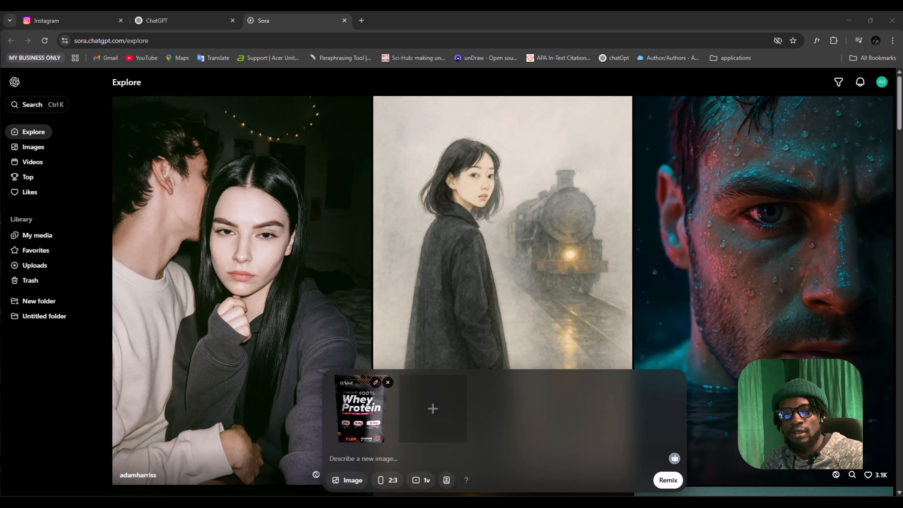
left_click(364, 459)
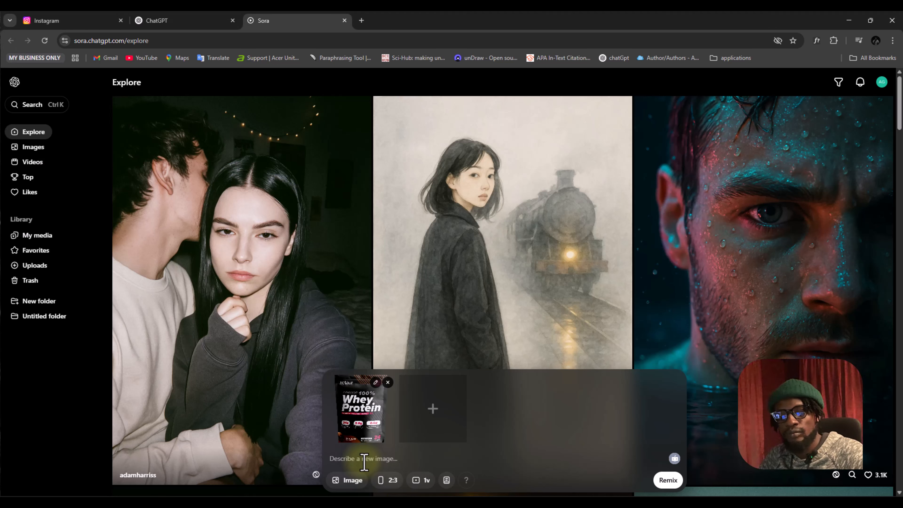
type("This is a mockup shot of a product, a whey protein shake product, now what i want from you is to generate an ad poster for social media, it should have a dramatic background, dark chocolate to black circular gradient from the centere of the BG outward but sort of illuminated at the centre . let there be a chocolate dust burst from the product and also chocolate bars, flying outward from the product like a chocolate explosion ADDa diagonal lightning at the back and add some of the chocolate burrst infront of the product too the text on the product should be intact and very accurate.")
scroll(492, 445, "down", 3)
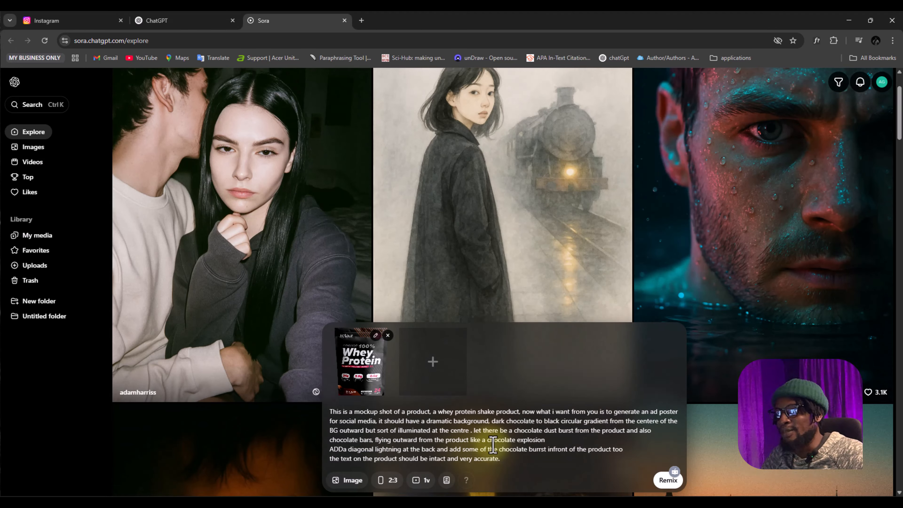
scroll(493, 445, "up", 3)
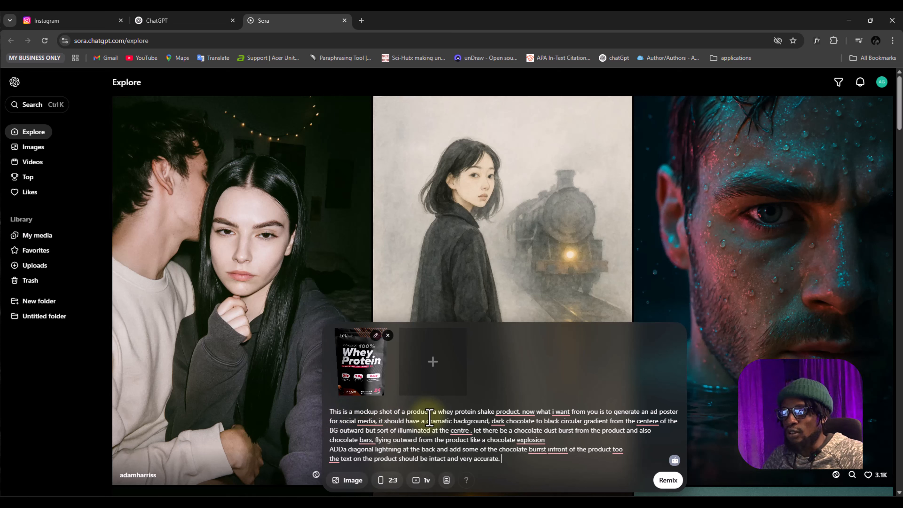
mouse_move(518, 415)
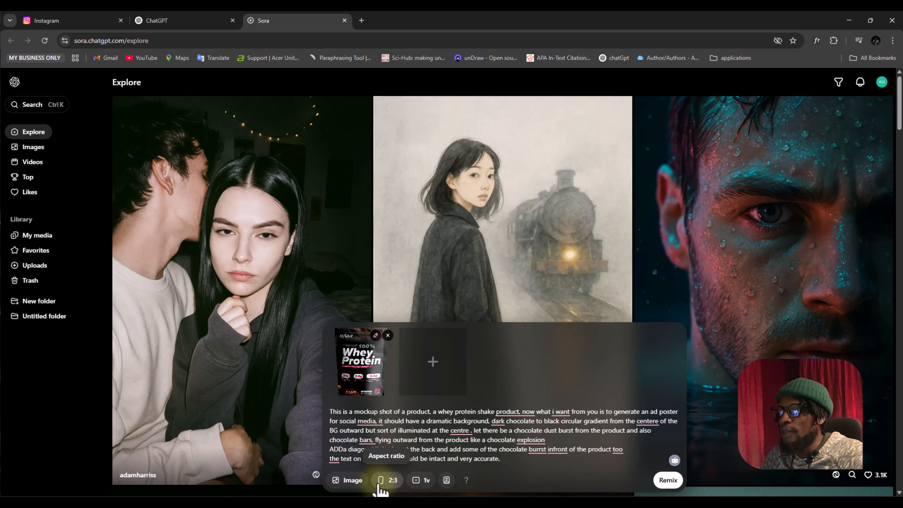
Keep the type Image and aspect ratio 2:3, set the variations to 2 images, and generate the remix
left_click(353, 481)
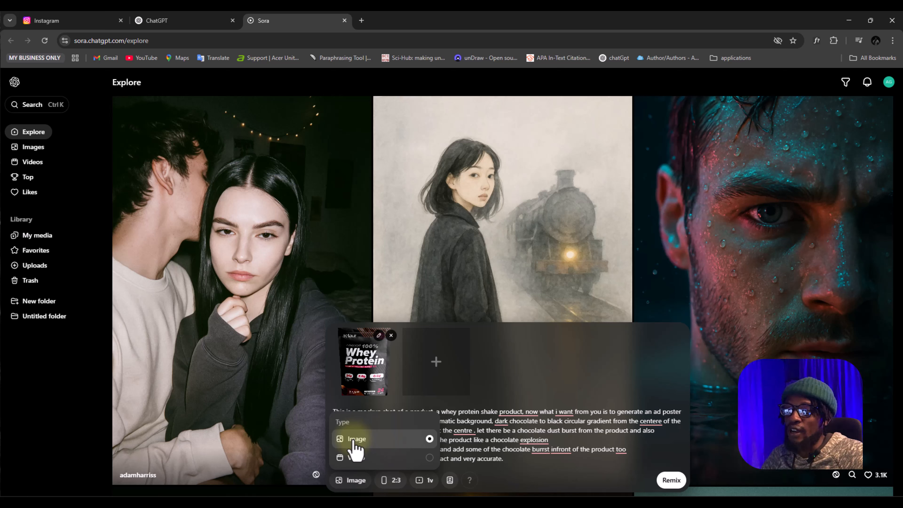
left_click(539, 468)
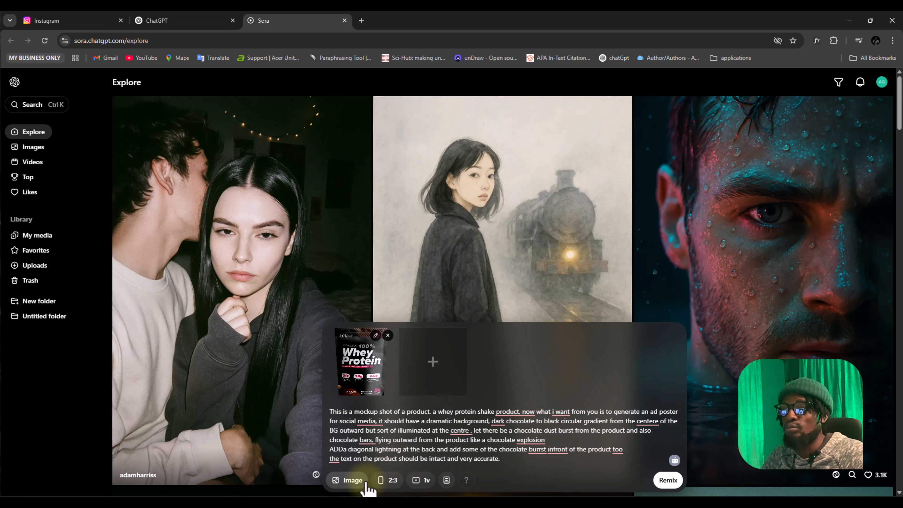
left_click(391, 482)
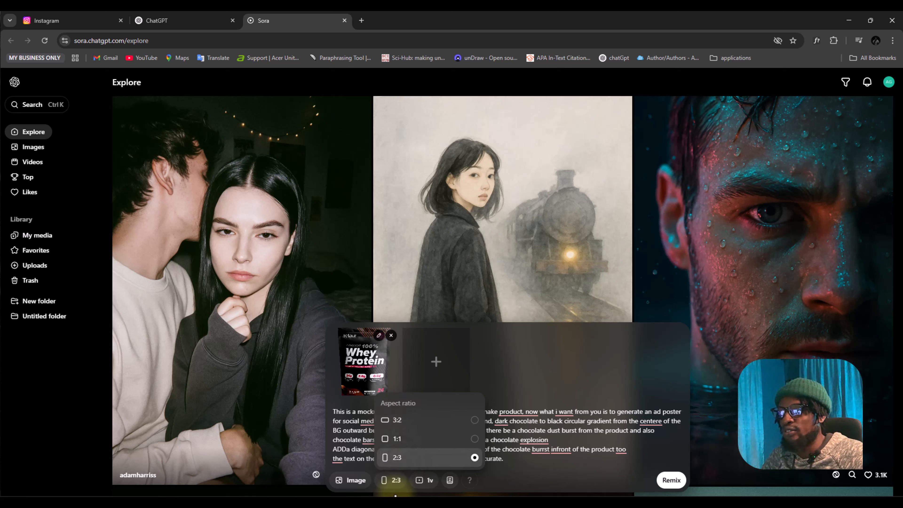
left_click(395, 486)
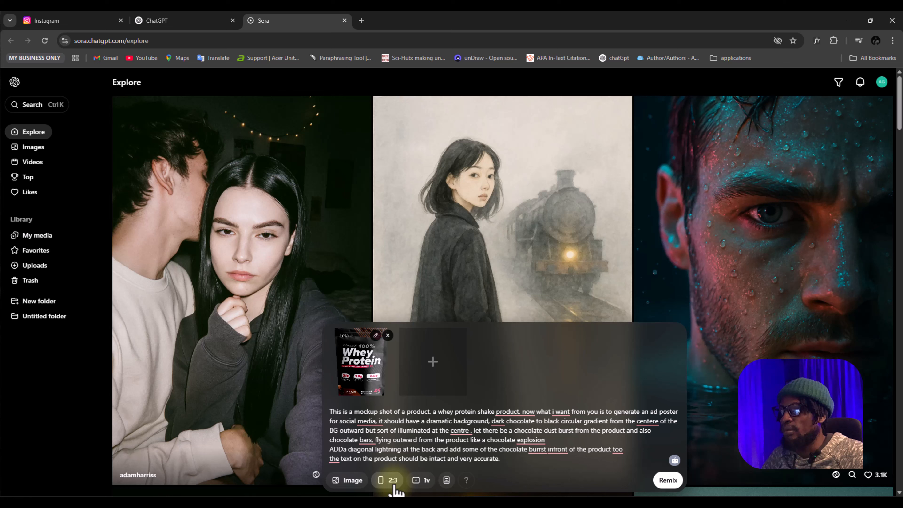
left_click(424, 482)
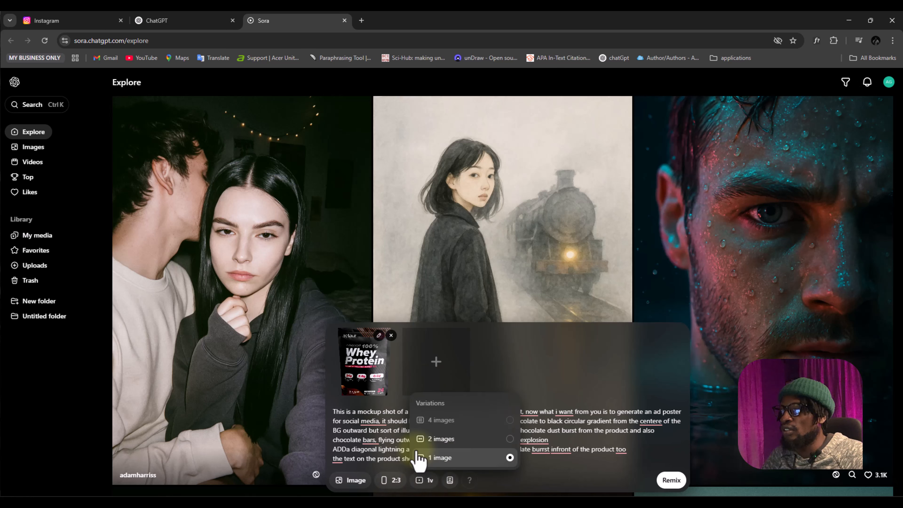
left_click(442, 440)
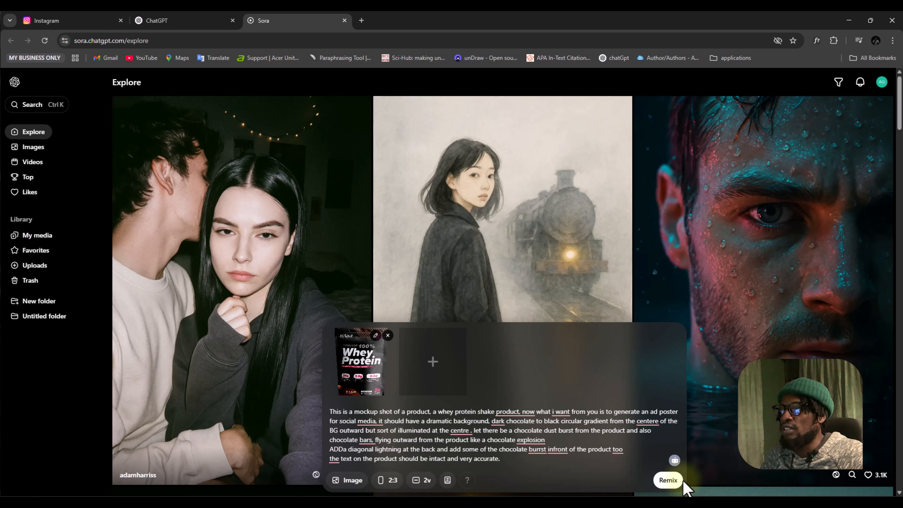
left_click(669, 486)
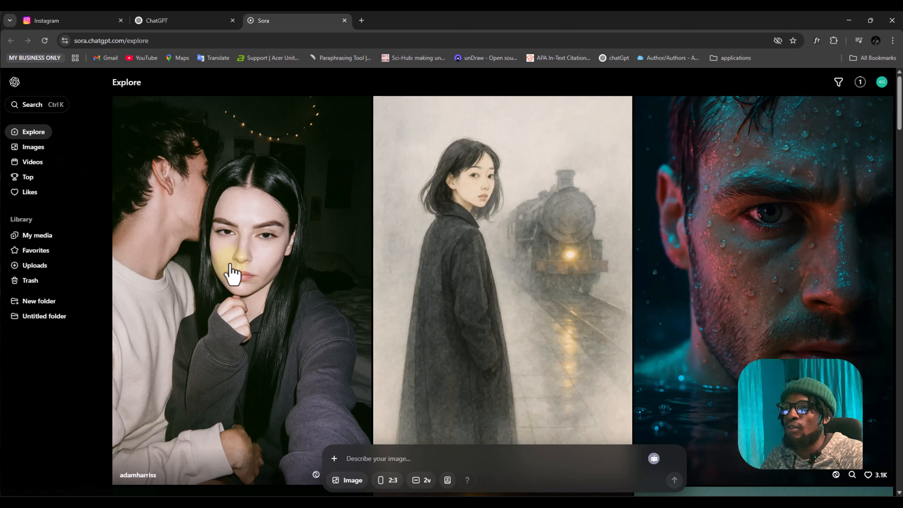
Open My media and review the earlier whey protein poster generations while the new remix is processed
left_click(37, 238)
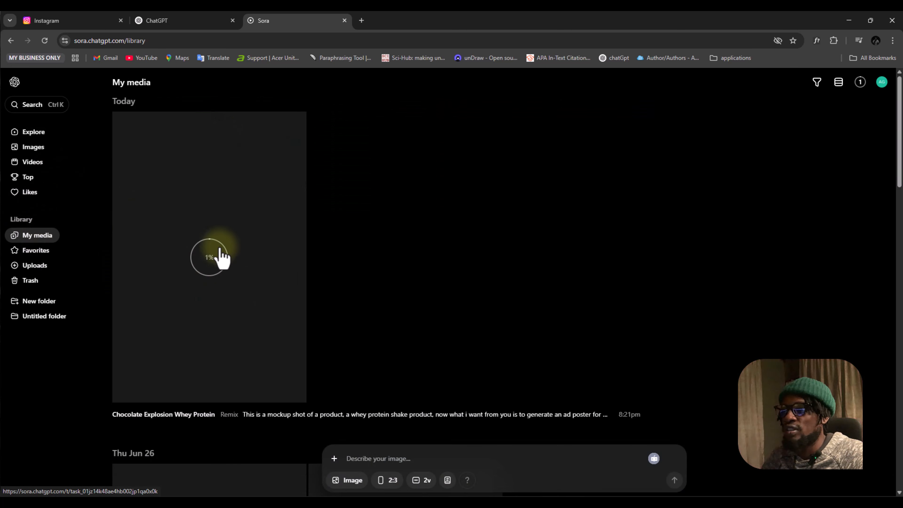
scroll(215, 279, "down", 6)
scroll(315, 272, "down", 3)
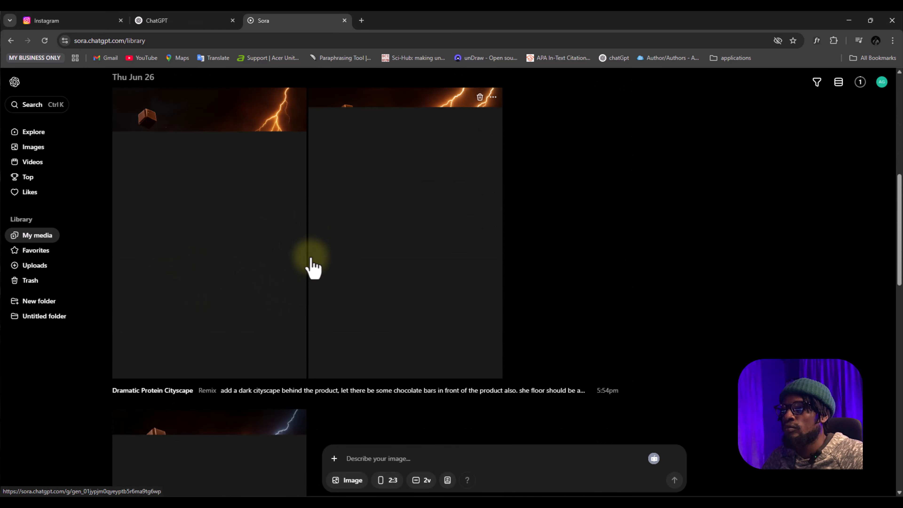
scroll(313, 265, "up", 1)
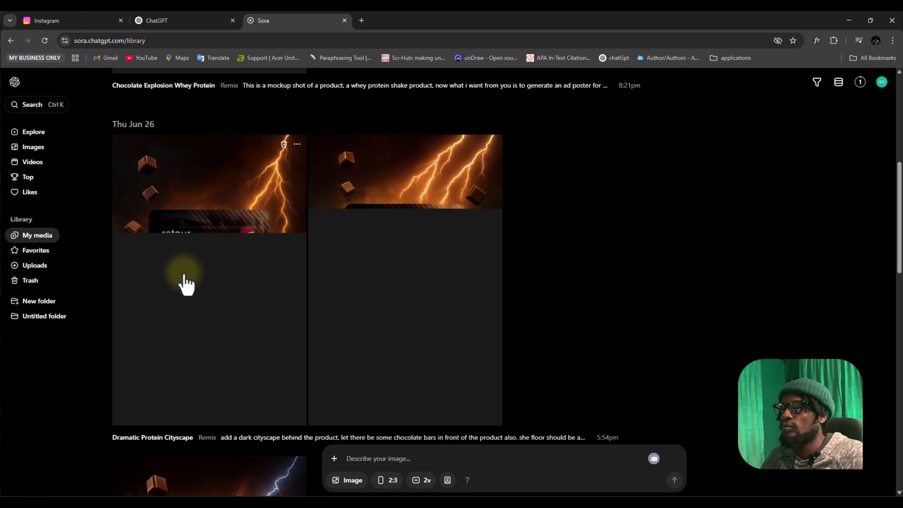
scroll(500, 251, "down", 7)
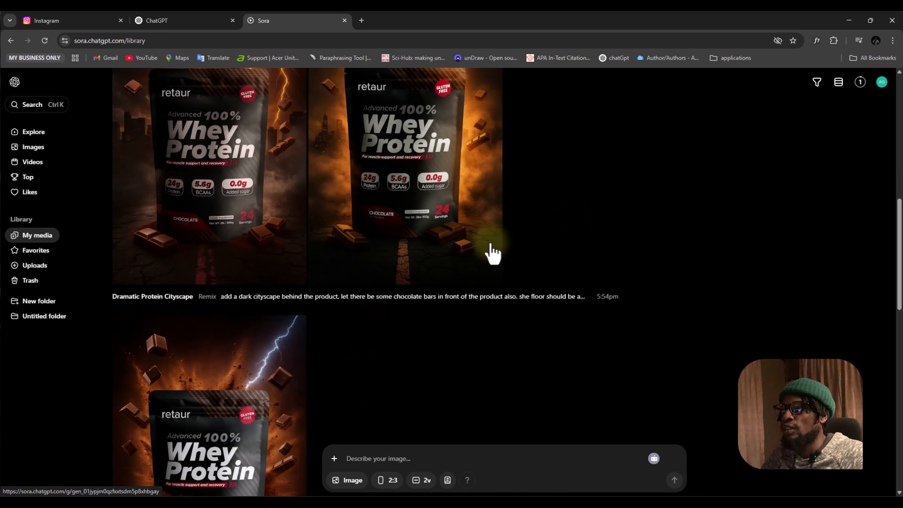
scroll(463, 231, "down", 16)
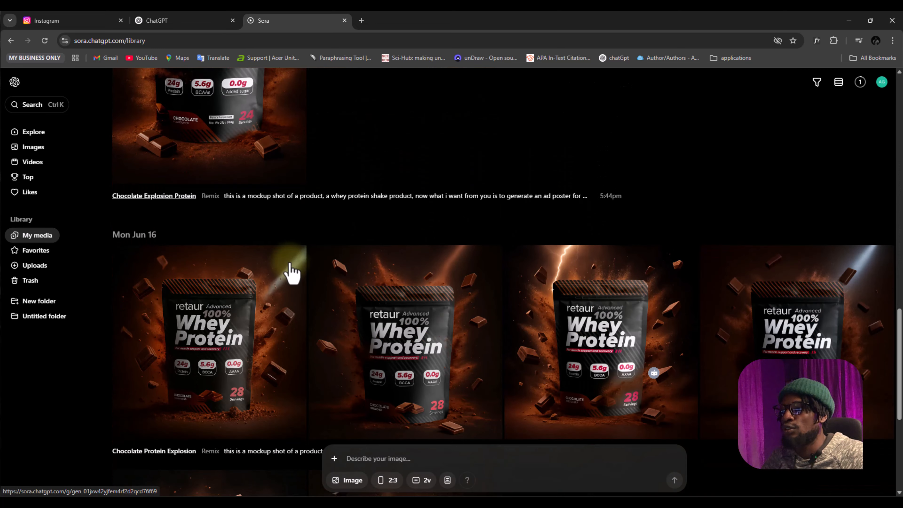
scroll(382, 263, "up", 14)
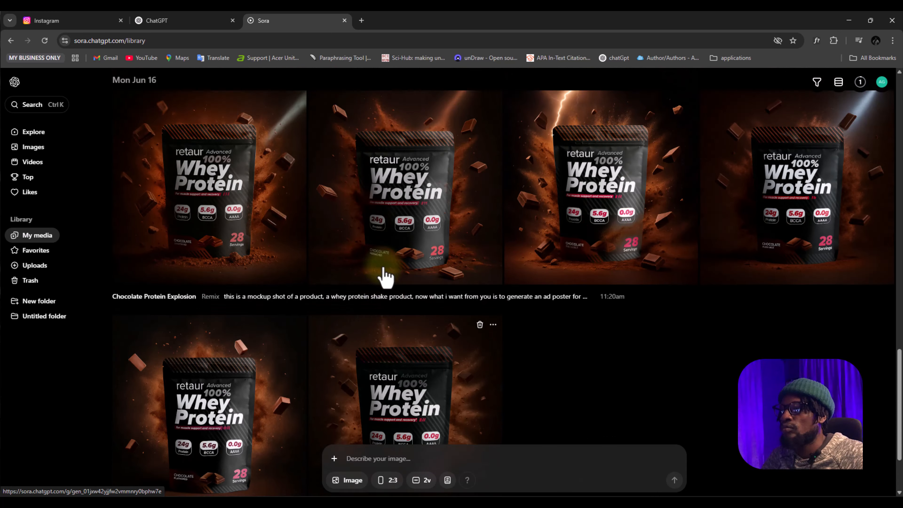
scroll(386, 274, "up", 8)
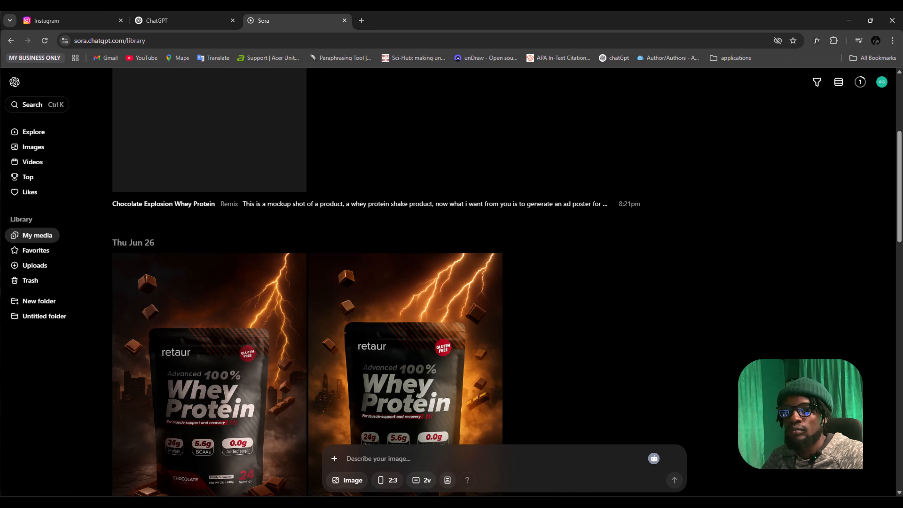
scroll(386, 285, "up", 6)
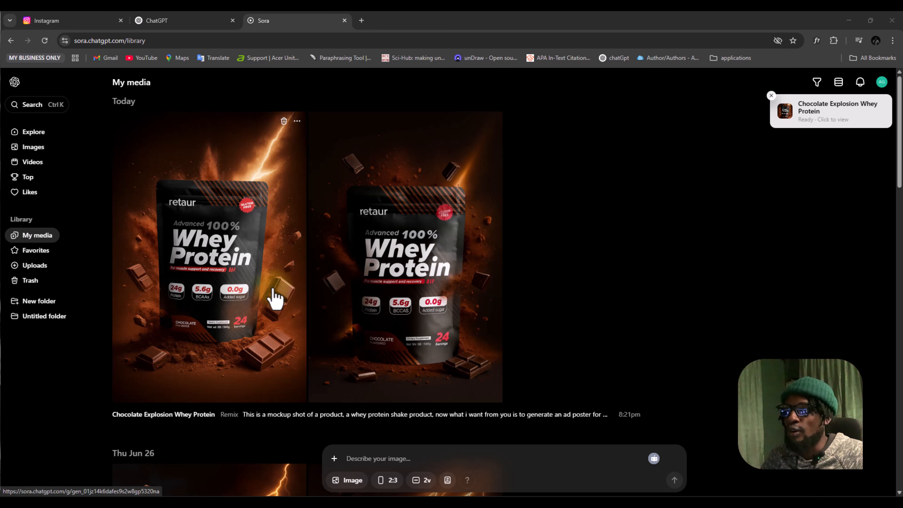
Inspect the first Chocolate Explosion Whey Protein image up close, and return to My media to compare it with the Thu Jun 26 posters
left_click(262, 181)
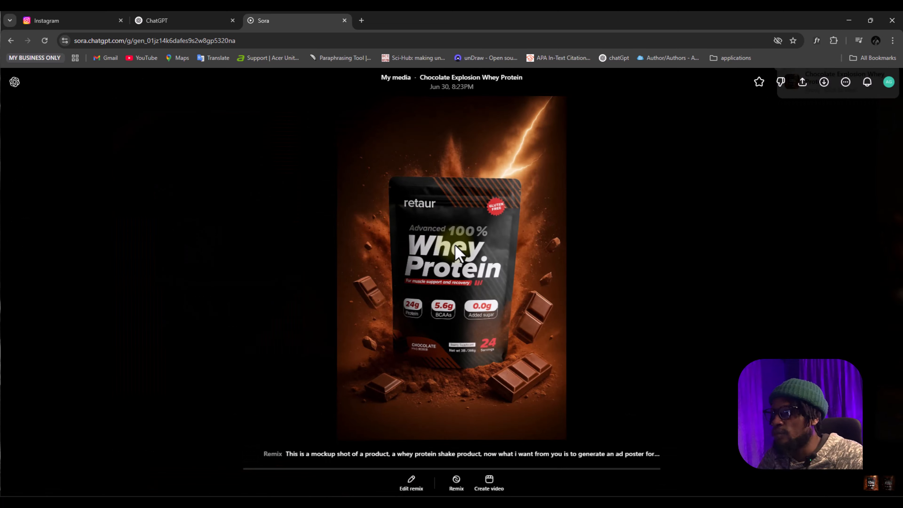
scroll(457, 246, "up", 2)
scroll(588, 298, "up", 2)
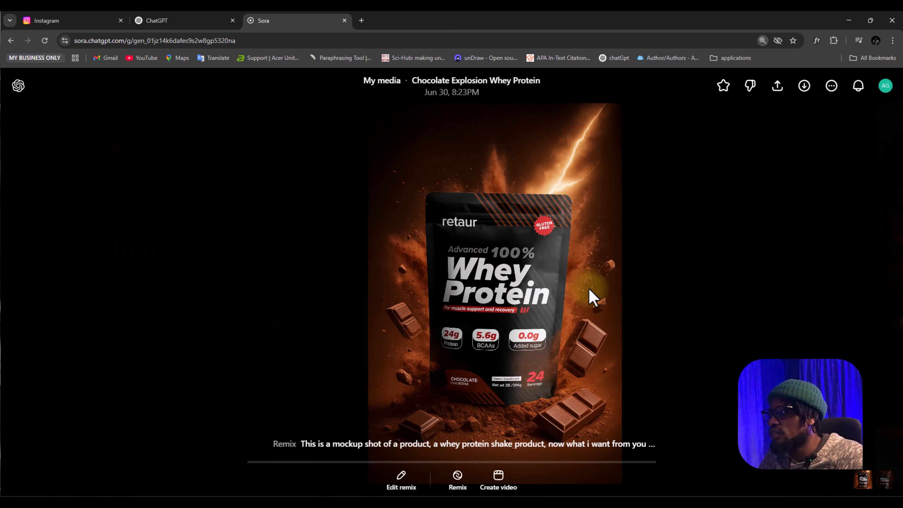
scroll(590, 301, "down", 2)
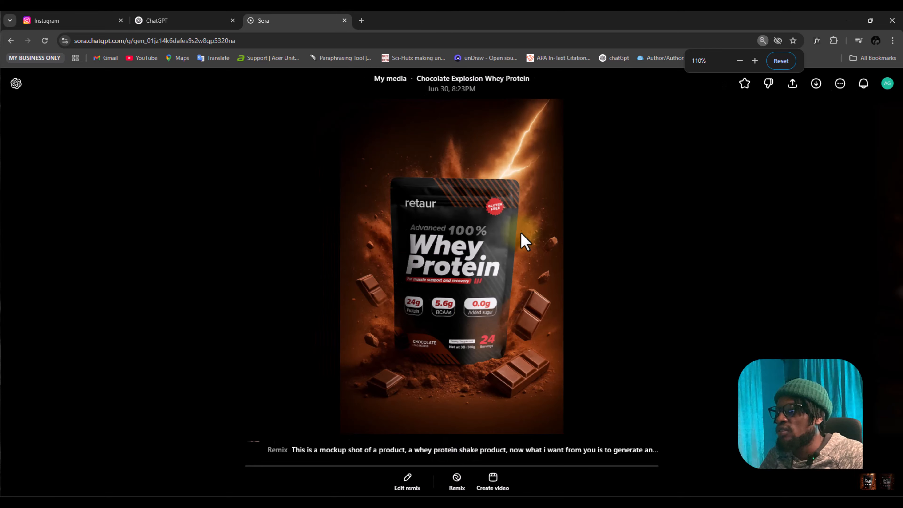
left_click(16, 83)
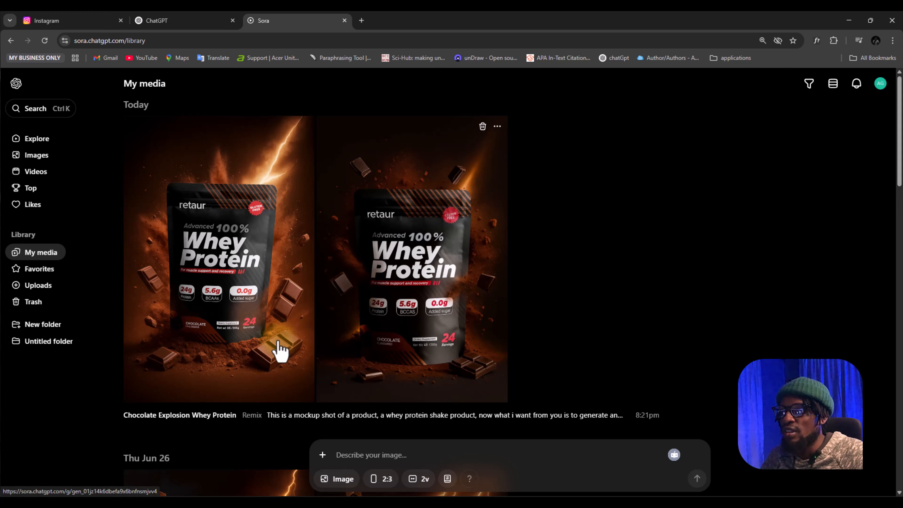
scroll(308, 316, "down", 9)
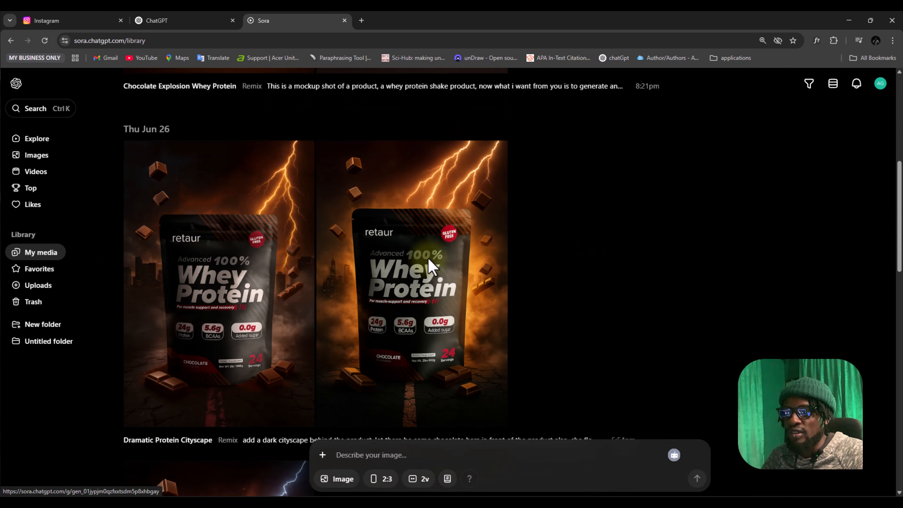
Compare the new Chocolate Explosion Whey Protein posters with the Dramatic Protein Cityscape posters in My media
scroll(359, 273, "up", 8)
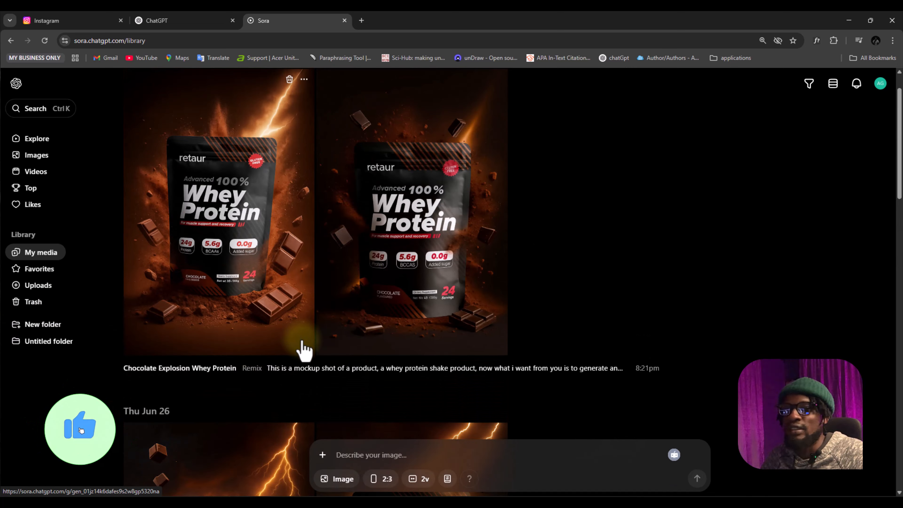
scroll(383, 363, "down", 8)
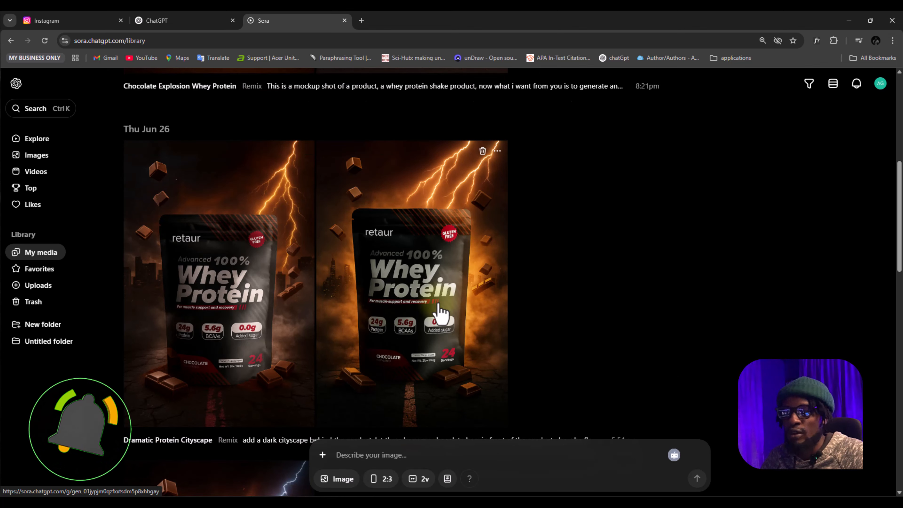
scroll(417, 316, "down", 1)
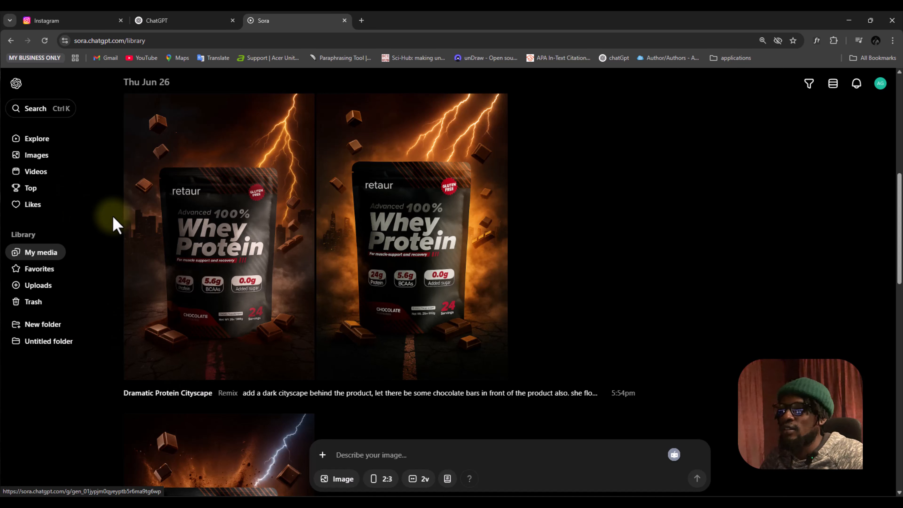
Switch to Kling AI in a new browser tab, enter its creation workspace and open video generation
left_click(361, 20)
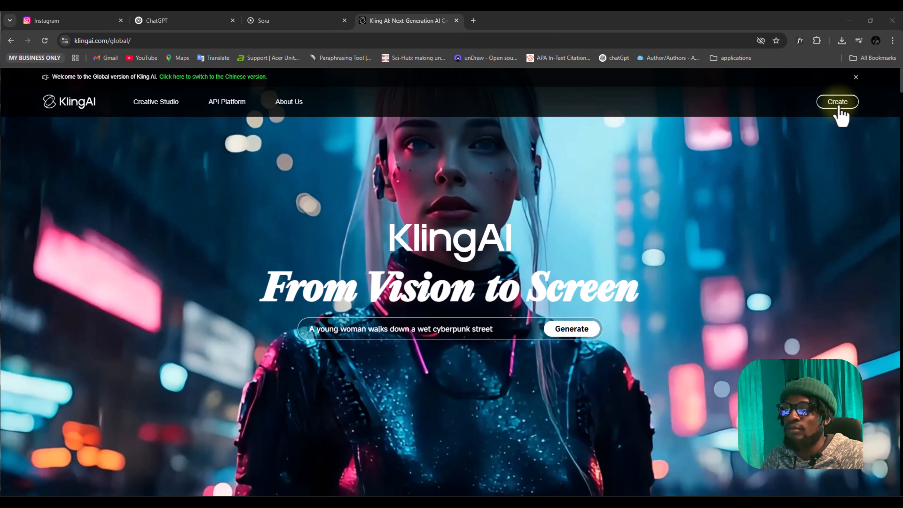
left_click(837, 102)
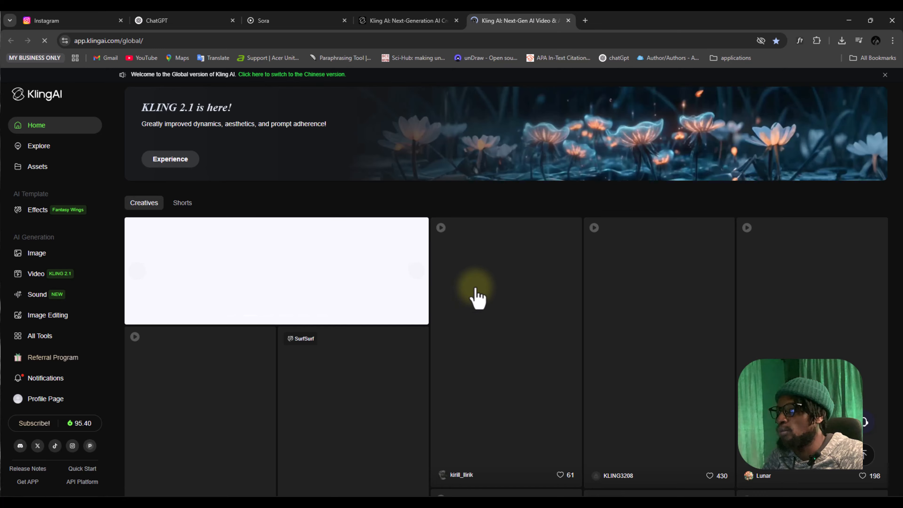
scroll(392, 269, "down", 3)
scroll(392, 269, "up", 3)
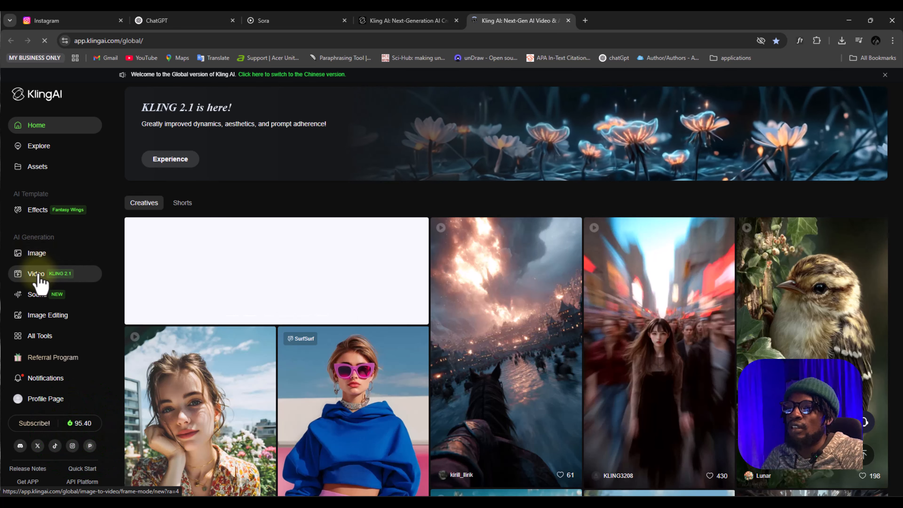
left_click(39, 277)
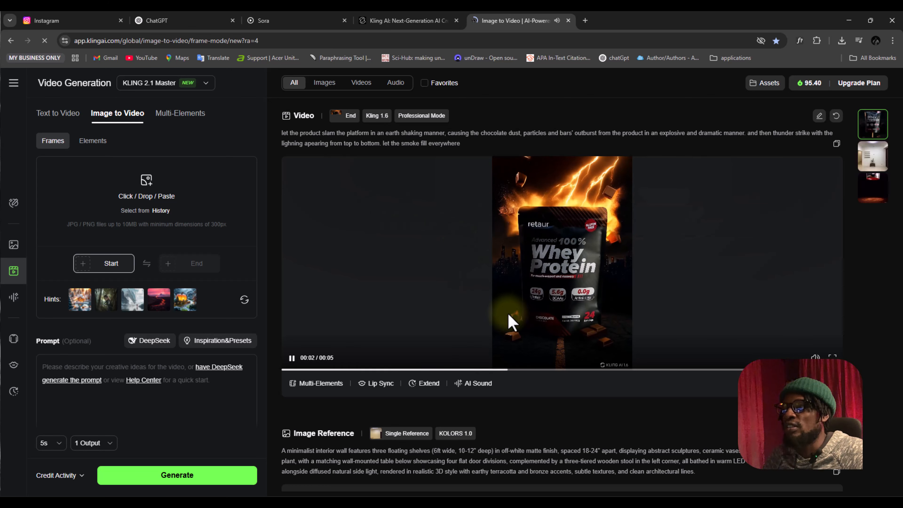
Review the previously generated whey protein videos in the history and pause the most recent clip
scroll(604, 315, "down", 9)
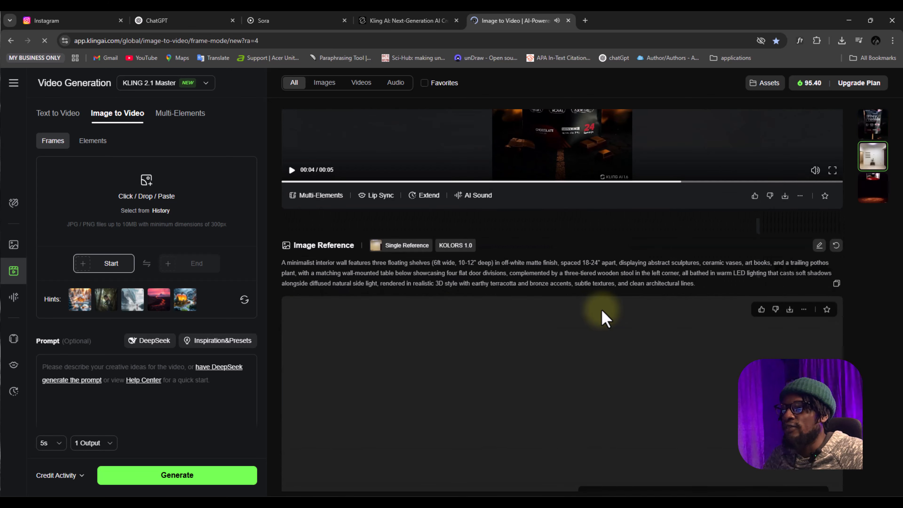
scroll(582, 284, "down", 5)
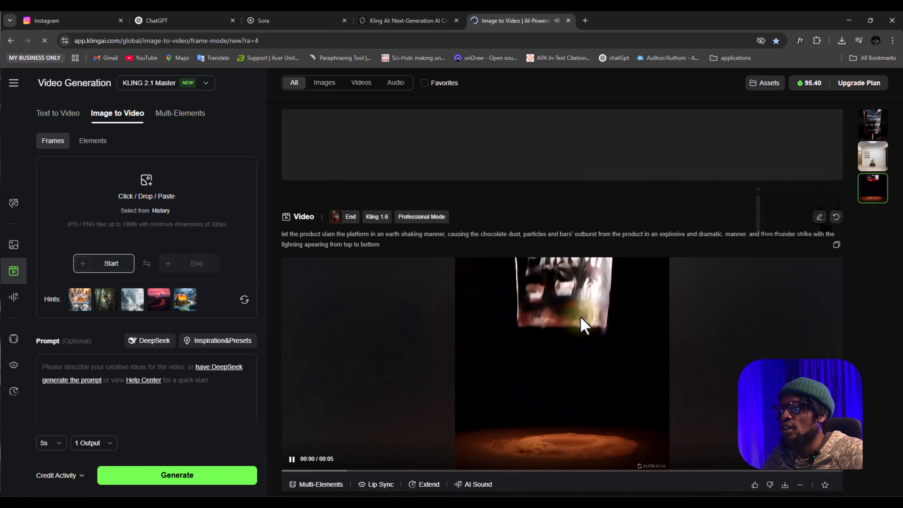
scroll(552, 313, "up", 10)
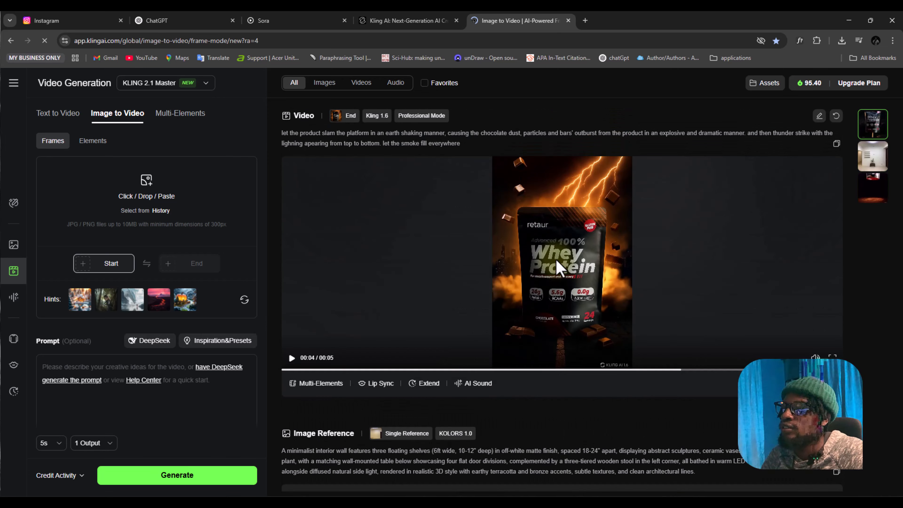
left_click(292, 357)
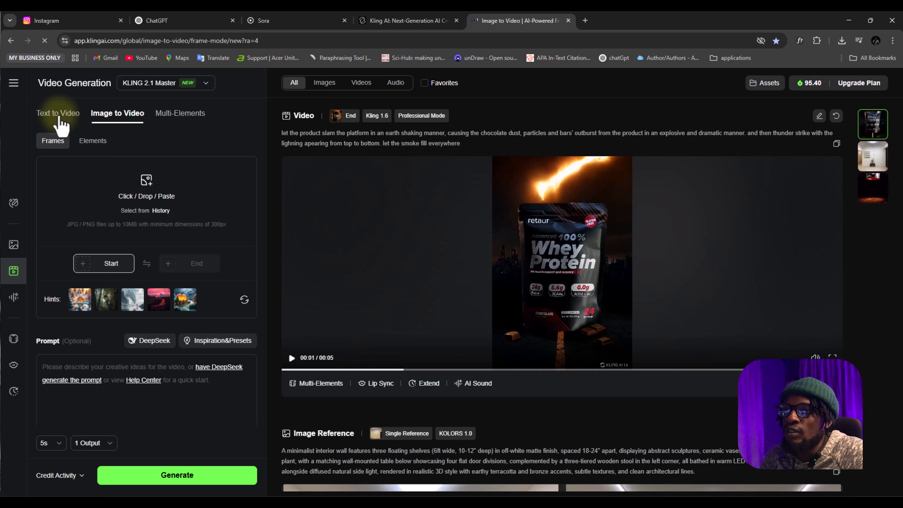
Look at the Text to Video mode, and return to Image to Video to examine its start and end frame options
left_click(59, 119)
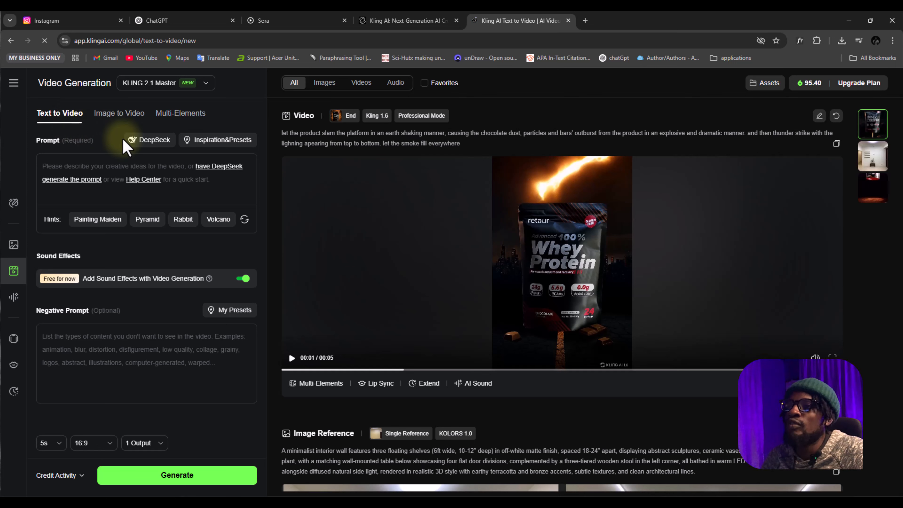
left_click(120, 113)
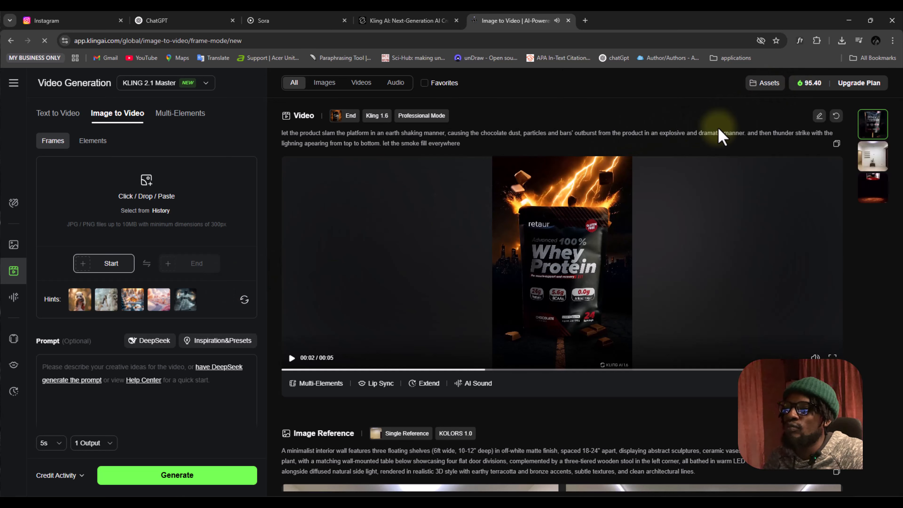
left_click(495, 179)
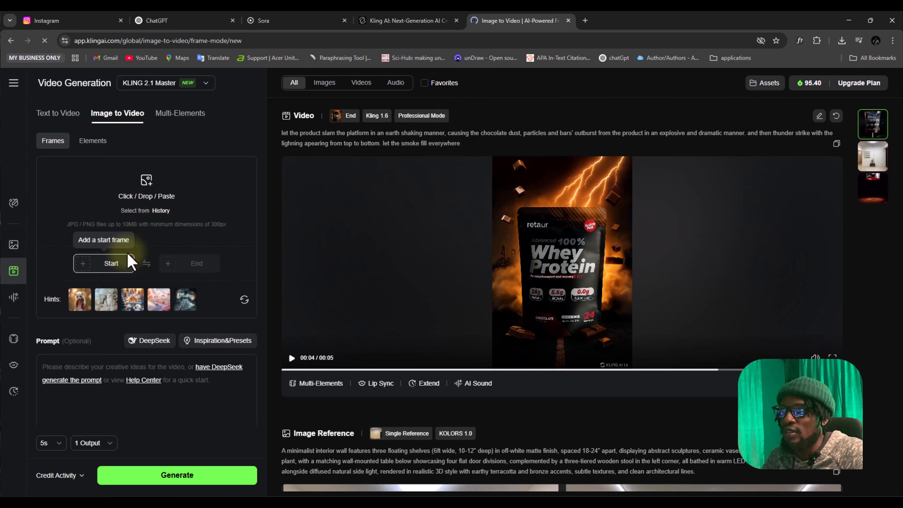
left_click(188, 227)
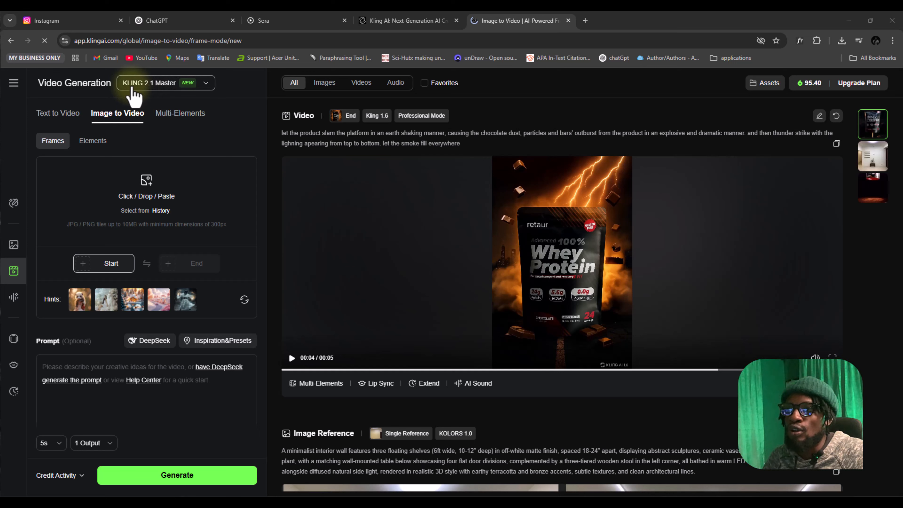
Choose the KLING 1.6 video model and add the chocolate explosion whey protein poster as the end frame
left_click(132, 85)
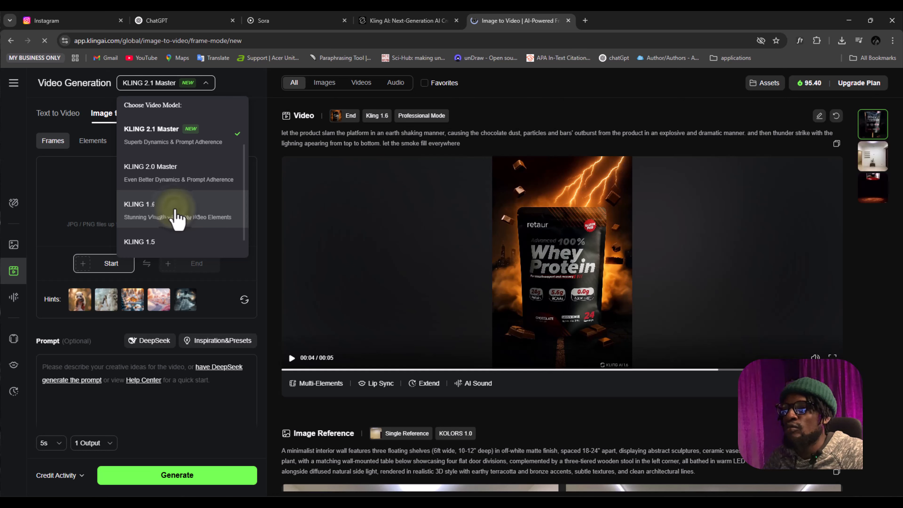
left_click(176, 218)
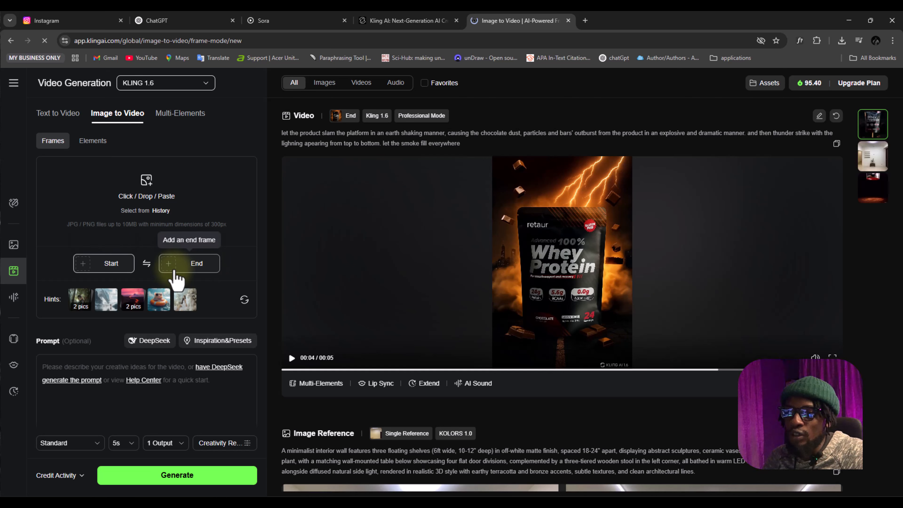
left_click(164, 271)
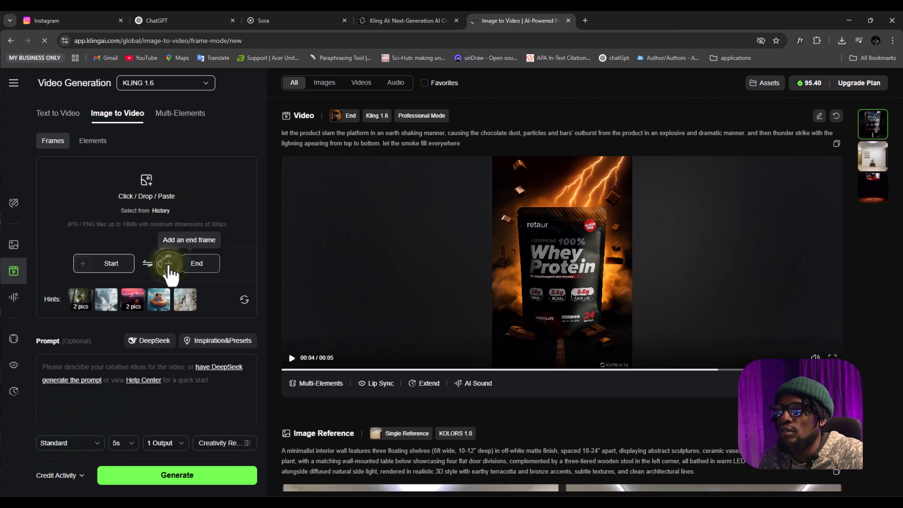
left_click(189, 267)
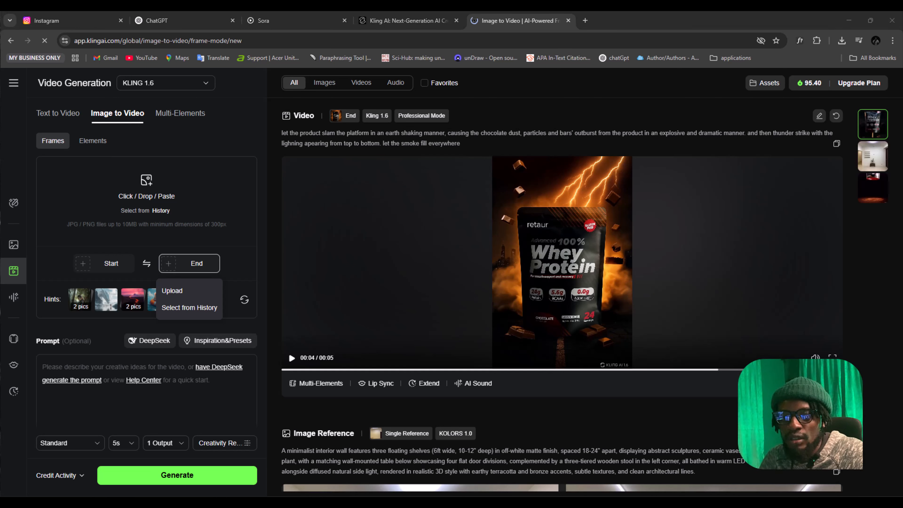
left_click_drag(1, 263, 161, 210)
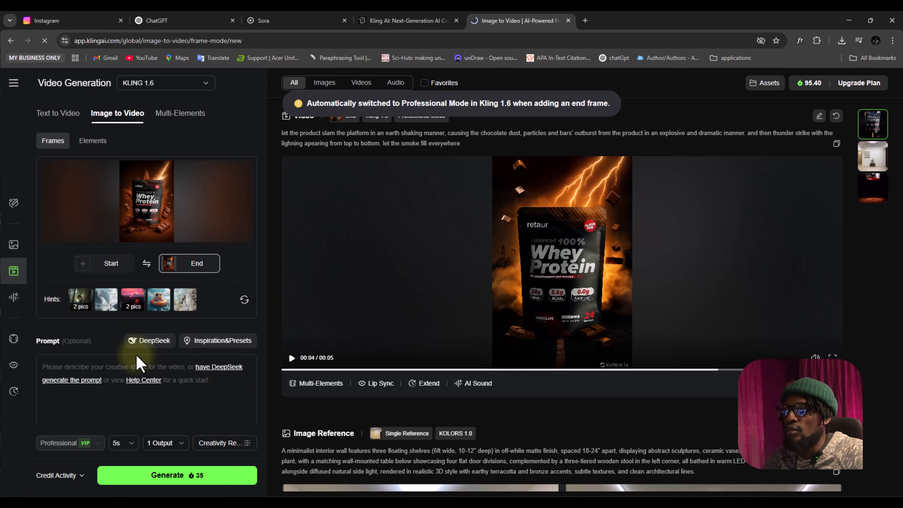
Paste the prompt for the product slamming the platform with a chocolate outburst, thunder strike, lightning from top to bottom and smoke everywhere
scroll(137, 357, "down", 3)
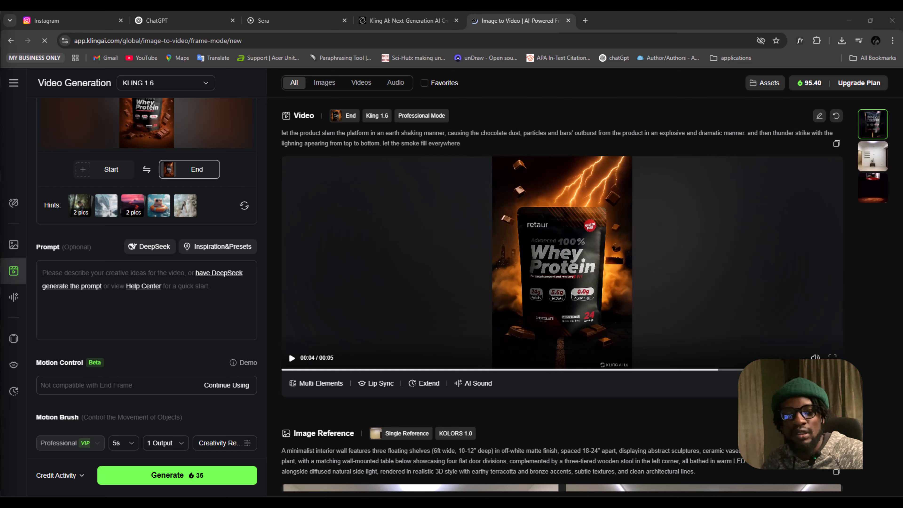
left_click(159, 272)
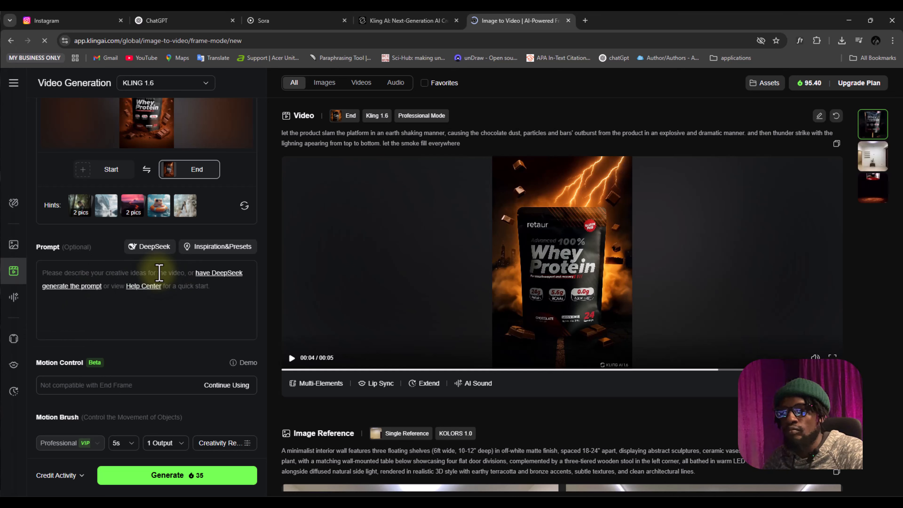
type("let the product slam the platform in an earth shaking manner, causing the chocolate dust, particles and bars’ outburst from the product in an explosive and dramatic manner. and then thunder strike with the lighning apearing from top to bottom. let the smoke fill everywhere")
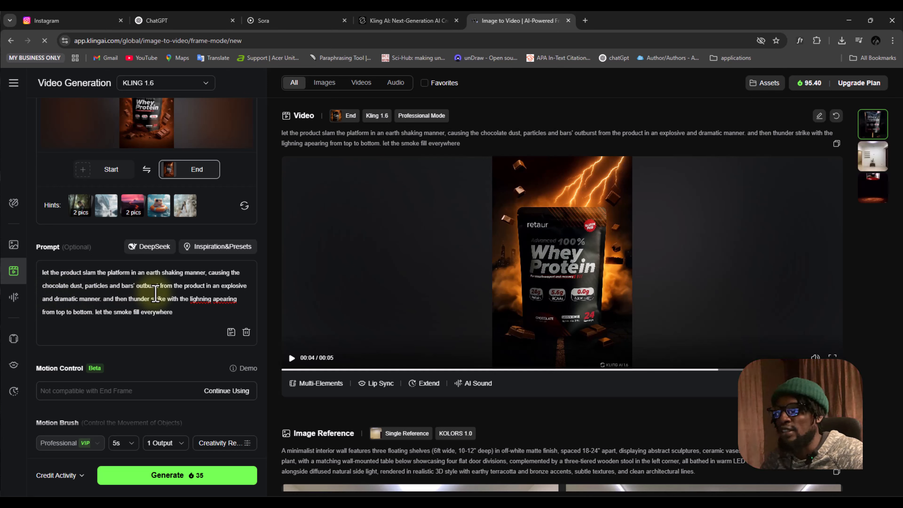
Keep the duration at 5s and the count at 1 Output, and generate the video
scroll(172, 308, "down", 3)
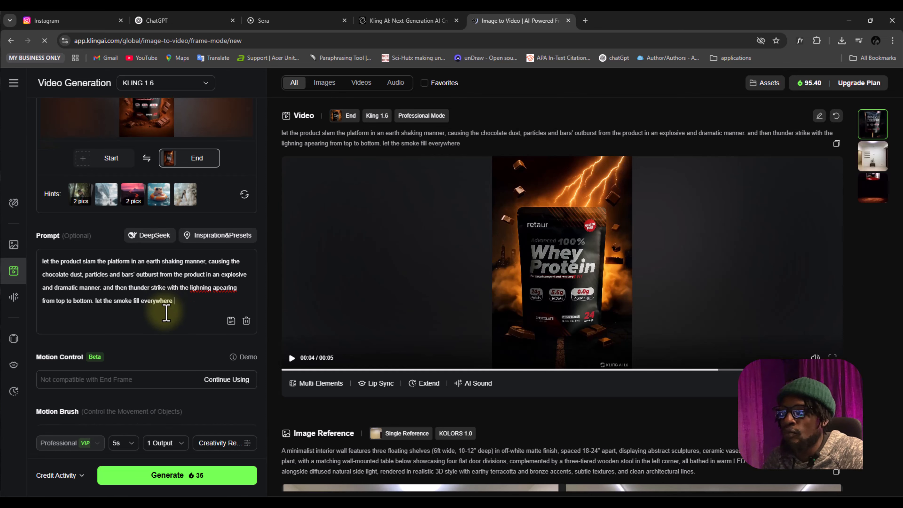
scroll(174, 295, "down", 1)
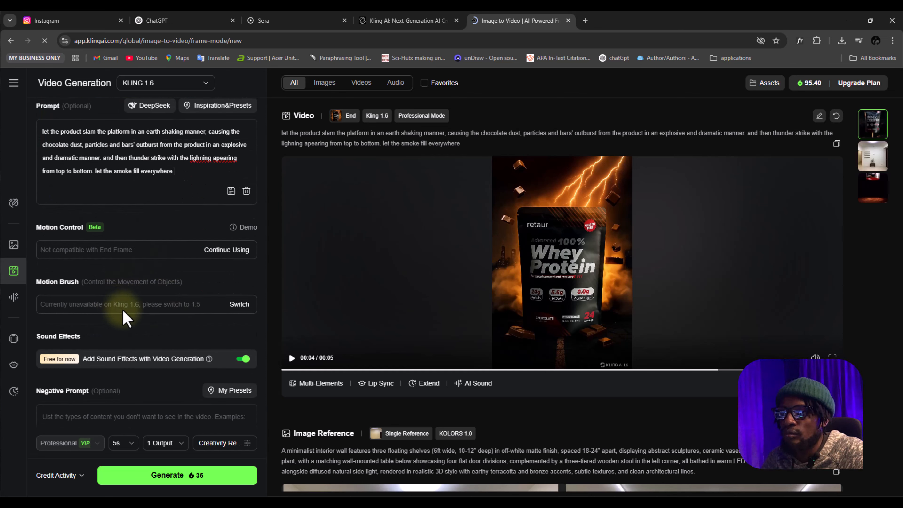
scroll(160, 306, "down", 1)
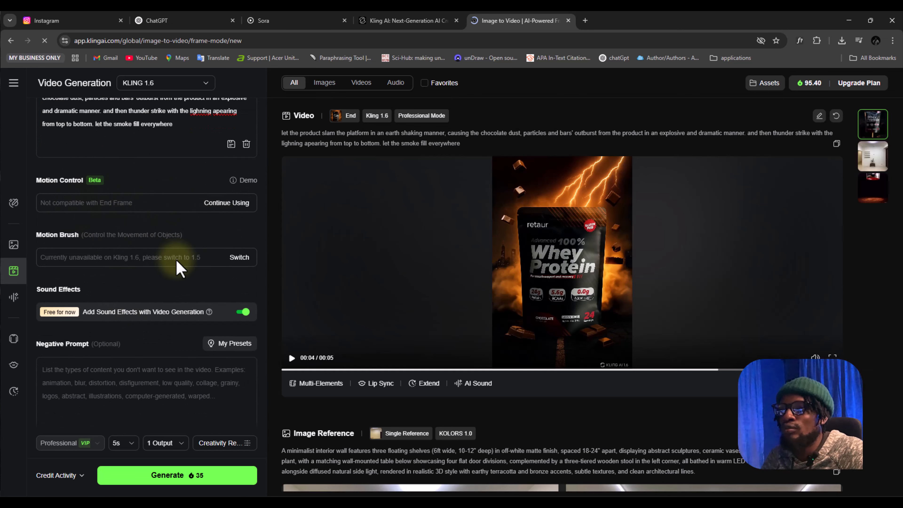
scroll(176, 264, "down", 1)
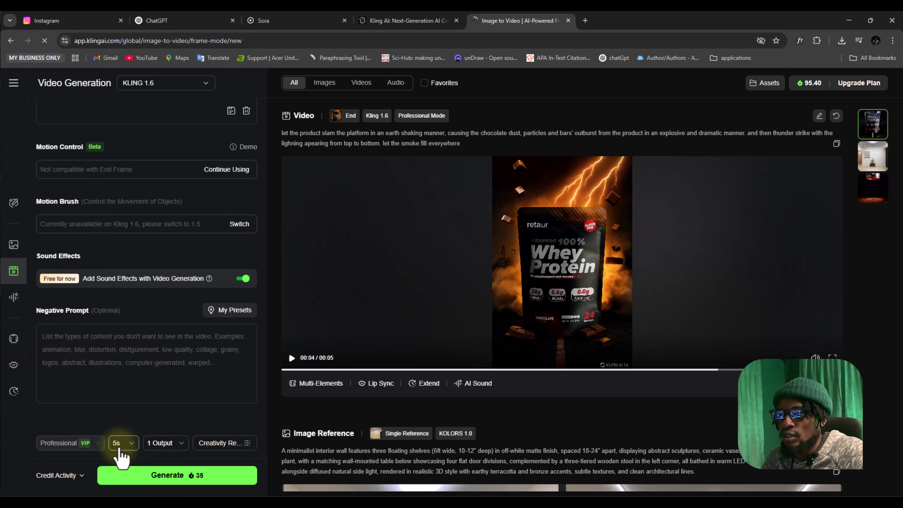
left_click(130, 446)
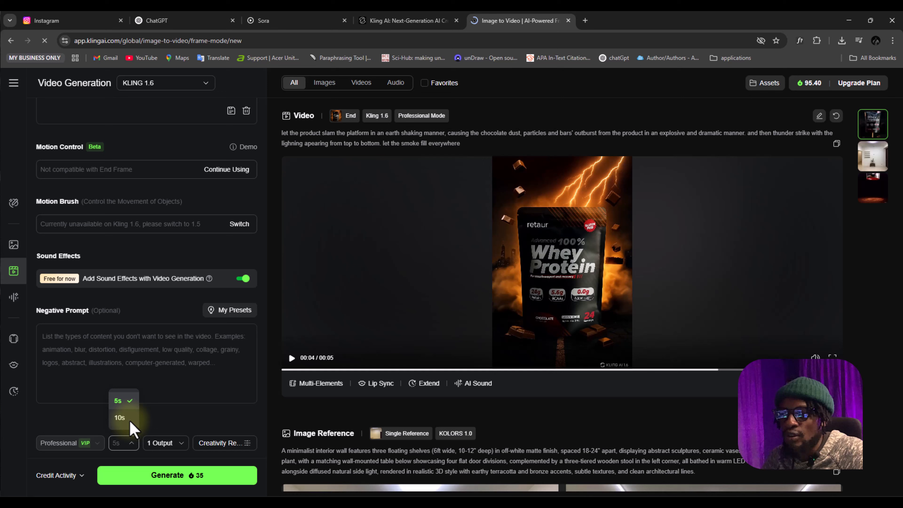
left_click(150, 423)
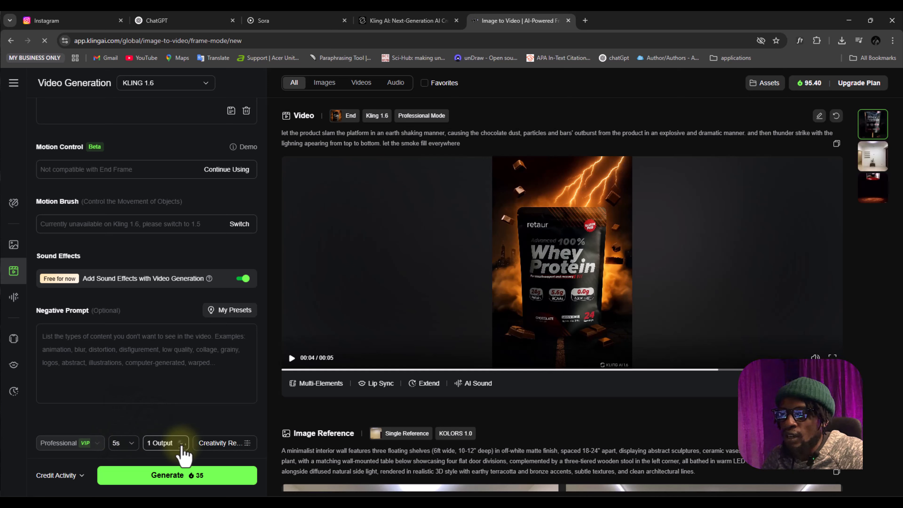
left_click(176, 446)
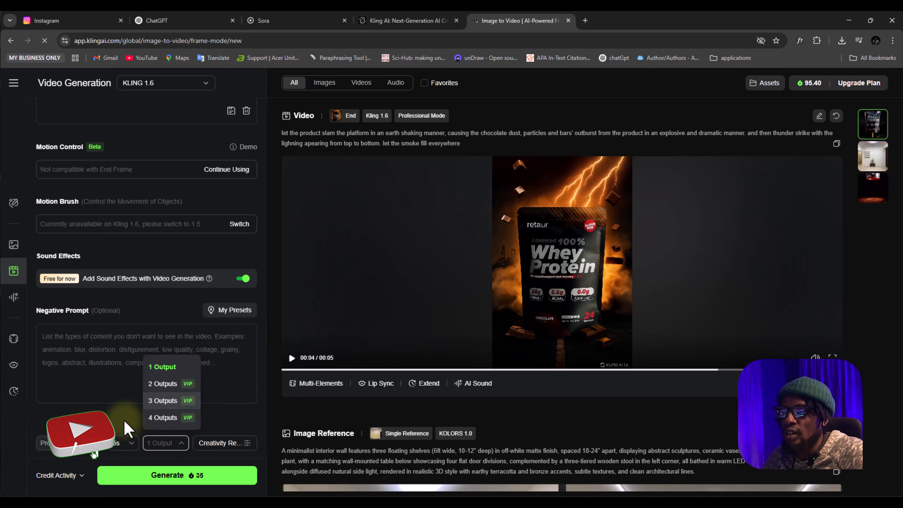
left_click(124, 423)
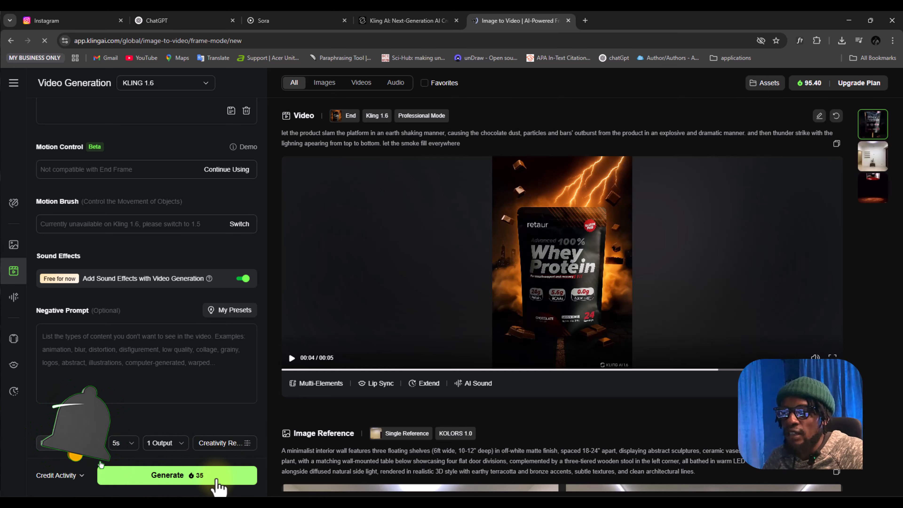
left_click(195, 480)
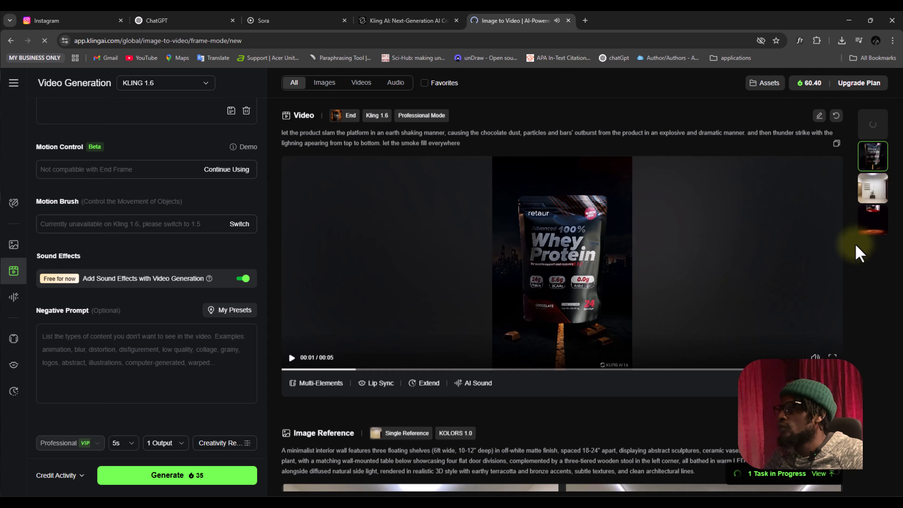
Play the newly generated whey protein video and open it in the detail view
left_click(871, 131)
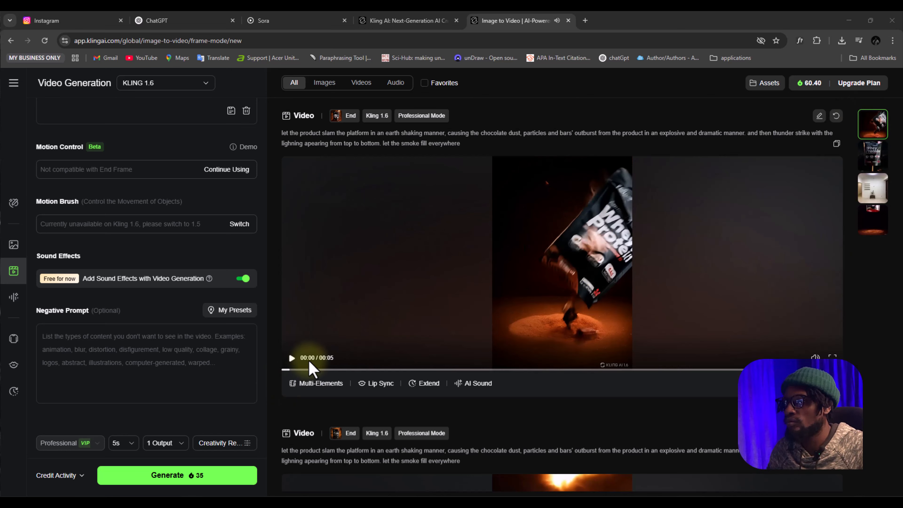
double_click(291, 358)
left_click(290, 358)
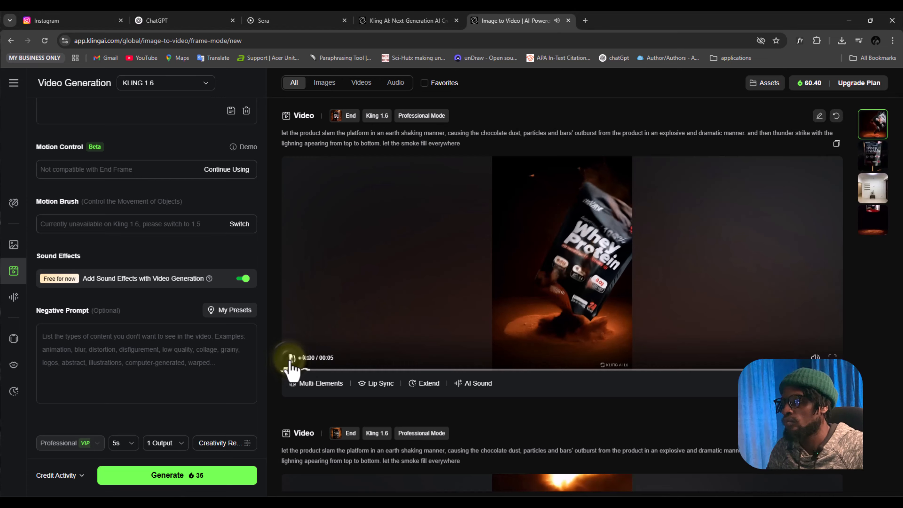
left_click(601, 300)
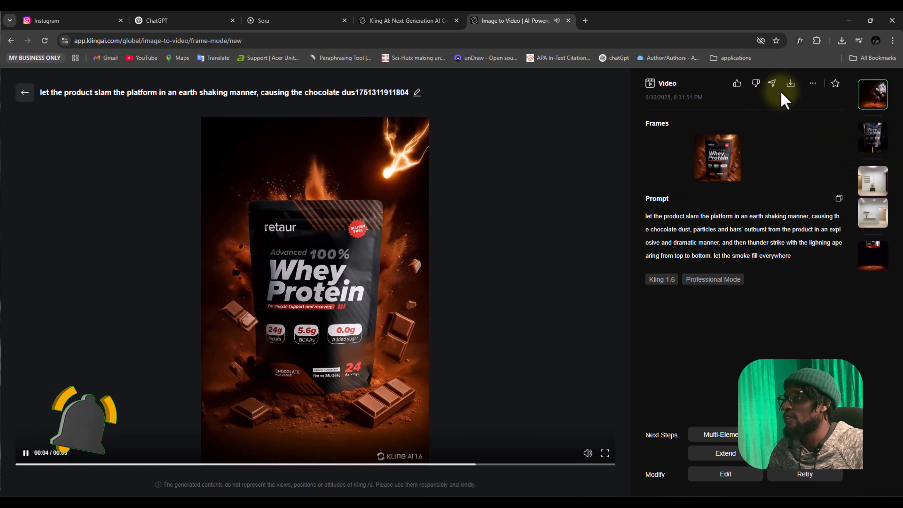
Download the generated whey protein video as MP4 and pause its playback
mouse_move(794, 85)
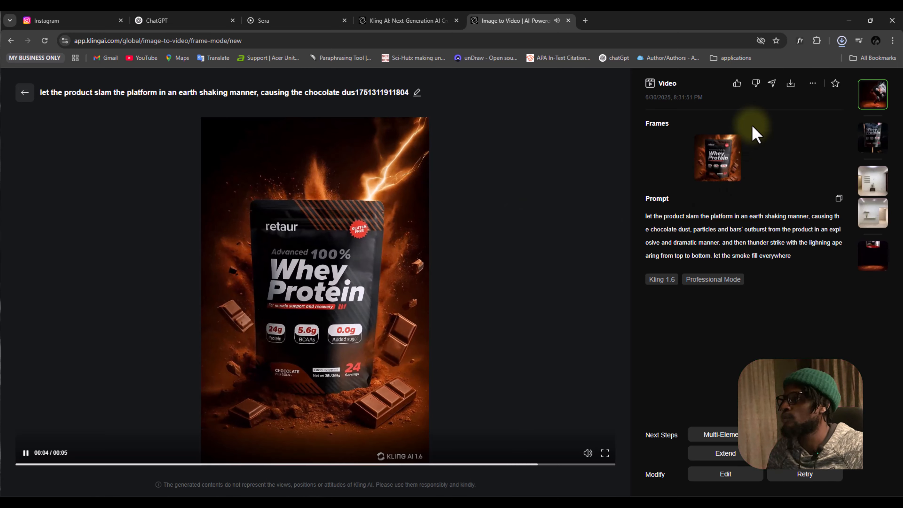
left_click(26, 455)
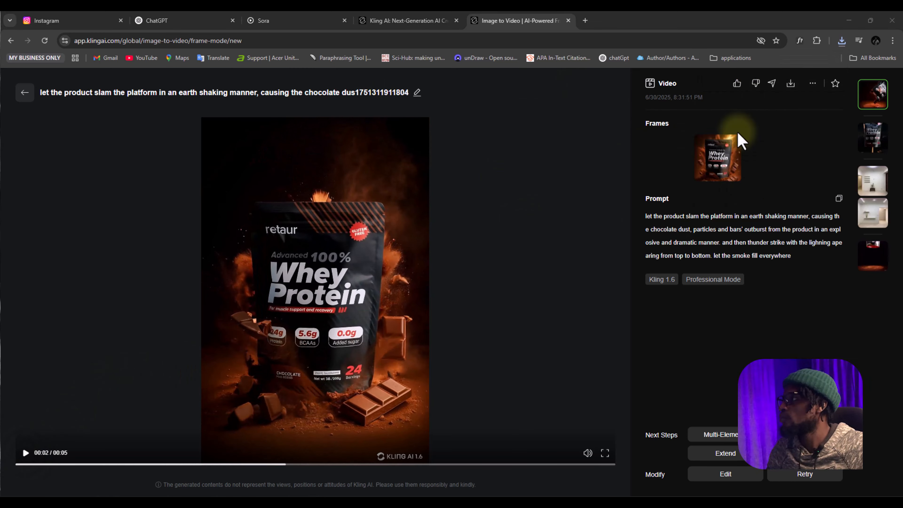
left_click(778, 151)
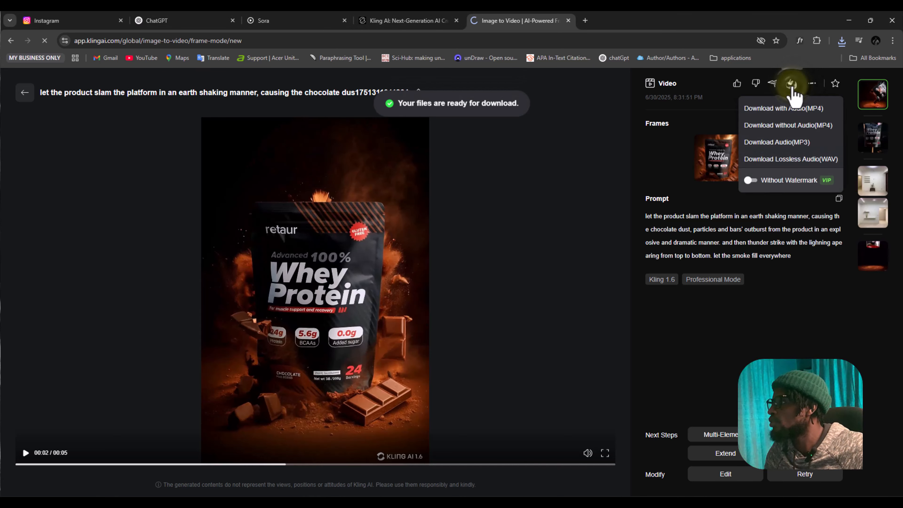
left_click(792, 90)
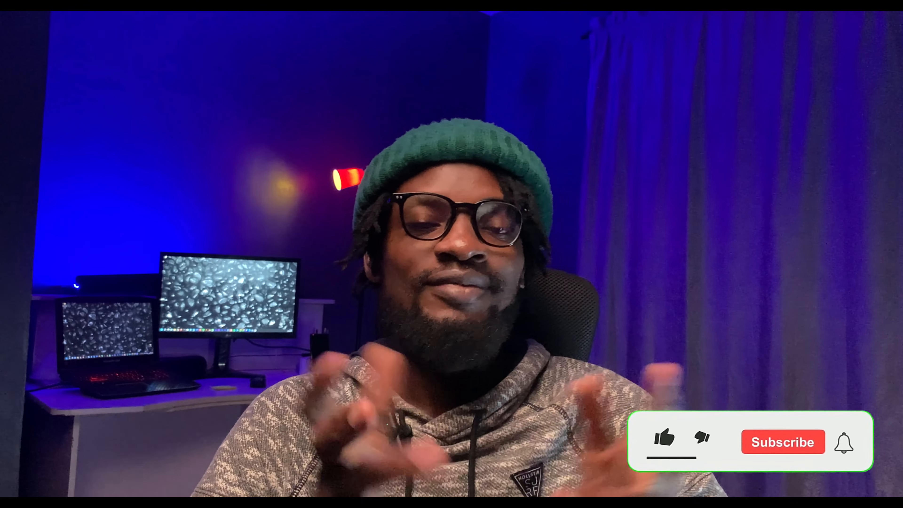